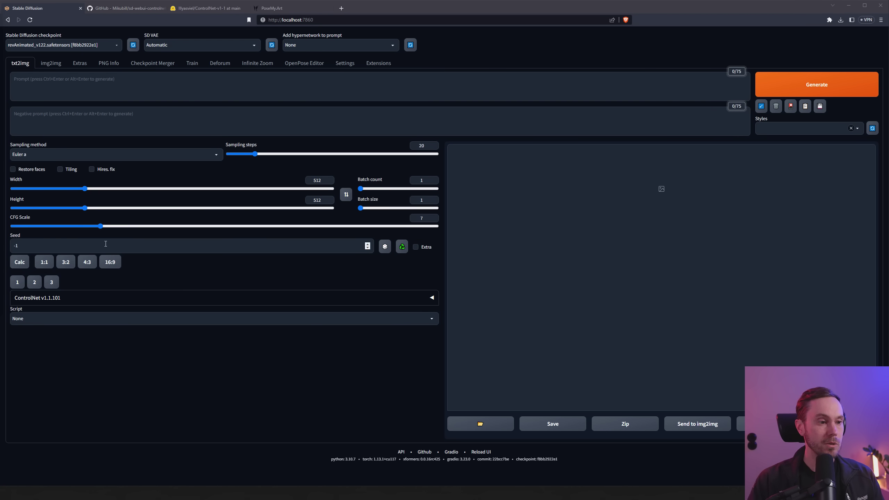
# - Check the installed extensions for updates and apply them with a UI restart, checking the ControlNet section on the txt2img page
pyautogui.click(381, 65)
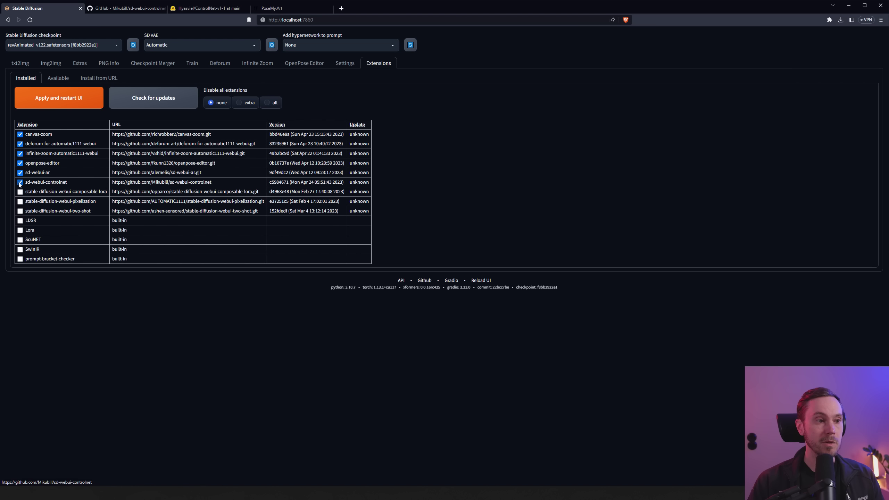
pyautogui.click(151, 97)
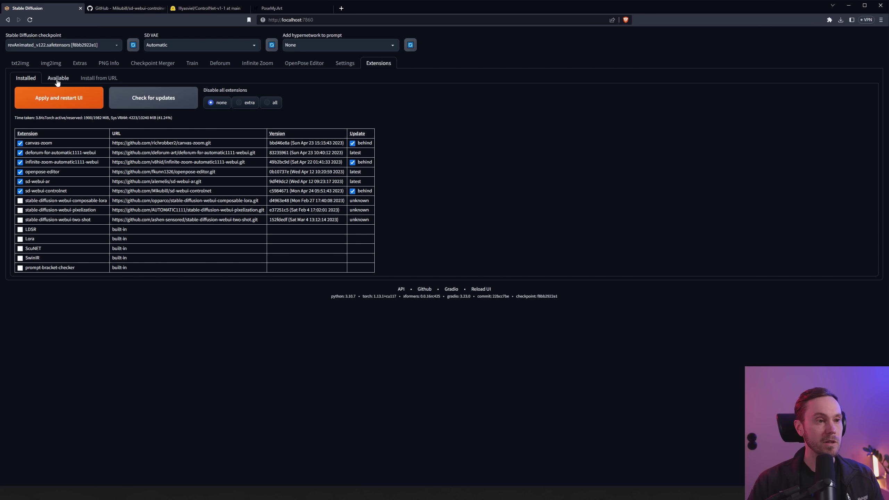
pyautogui.click(84, 100)
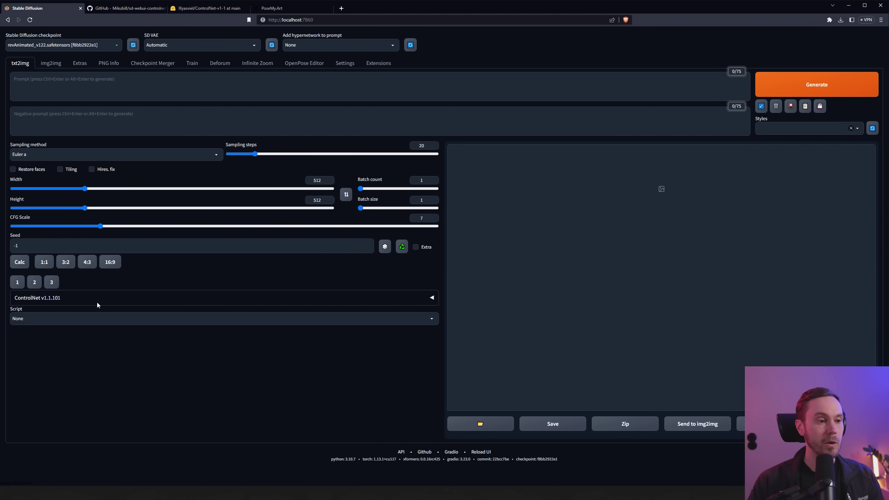
pyautogui.click(69, 301)
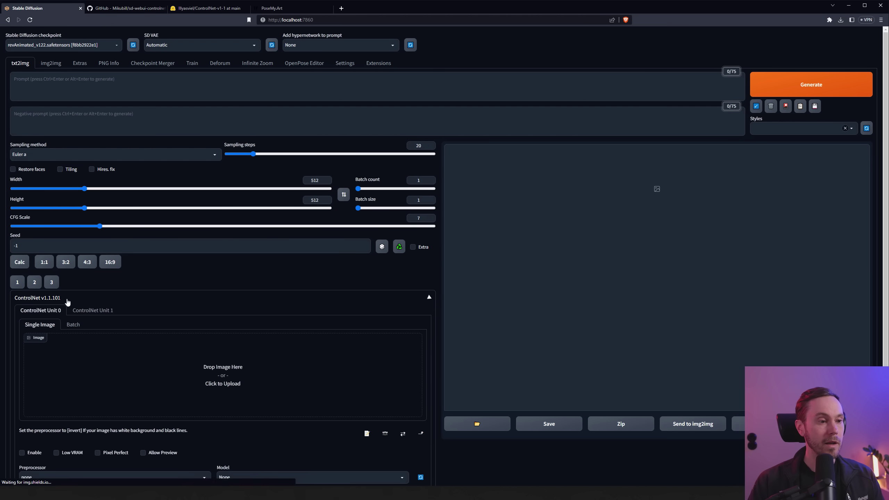
pyautogui.click(74, 297)
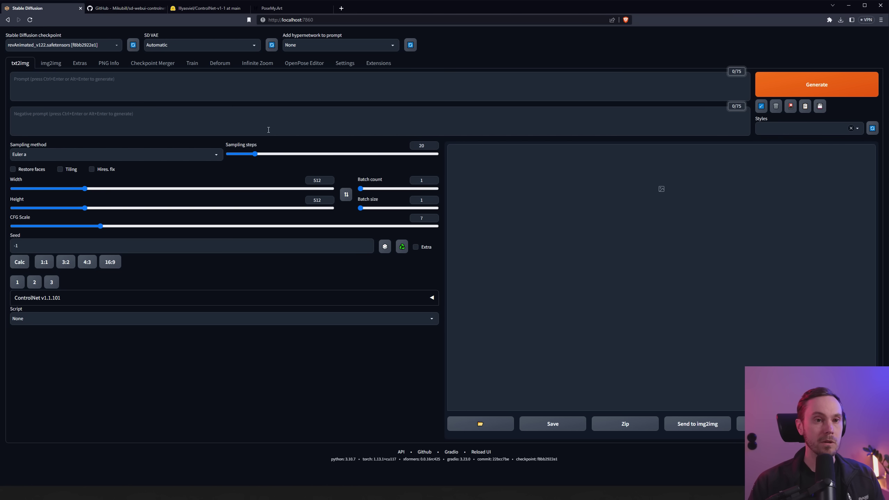
# - Copy the extension's git repository URL from the Install section of the sd-webui-controlnet GitHub README
pyautogui.click(129, 10)
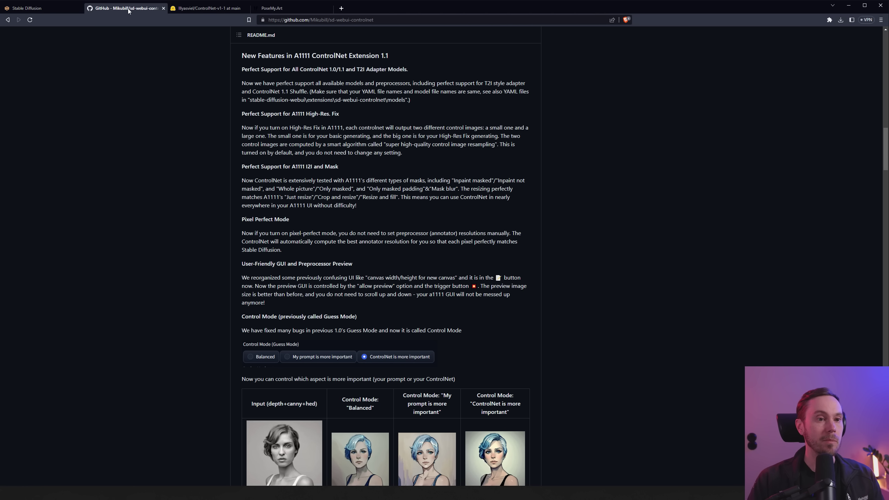
pyautogui.moveTo(885, 149); pyautogui.dragTo(887, 53)
pyautogui.scroll(-15, 799, 140)
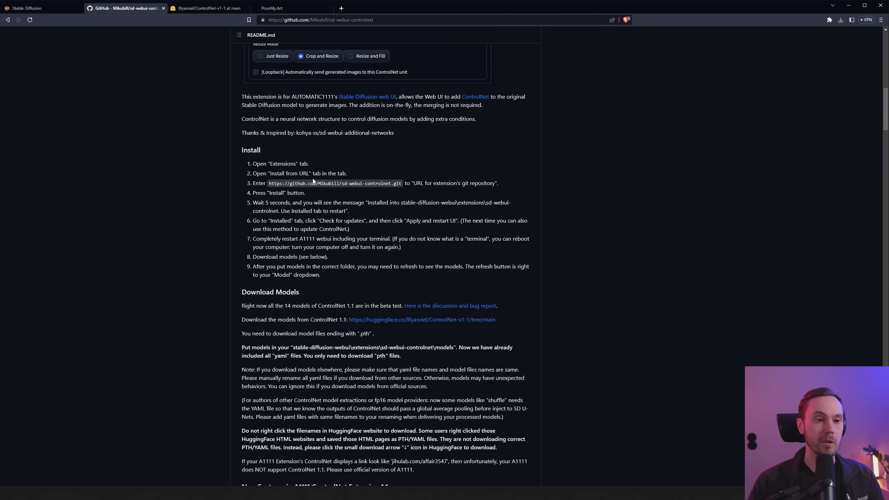
pyautogui.moveTo(269, 183); pyautogui.dragTo(402, 182)
pyautogui.hotkey('ctrl', 'c')
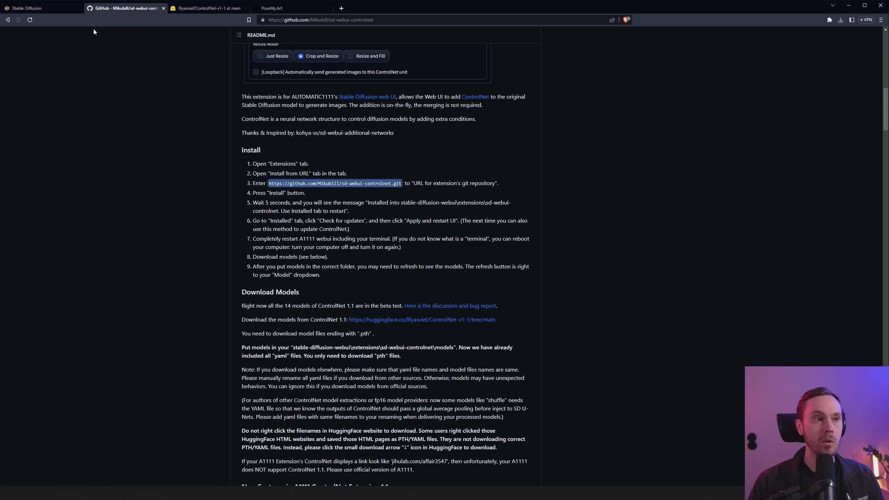
pyautogui.click(54, 8)
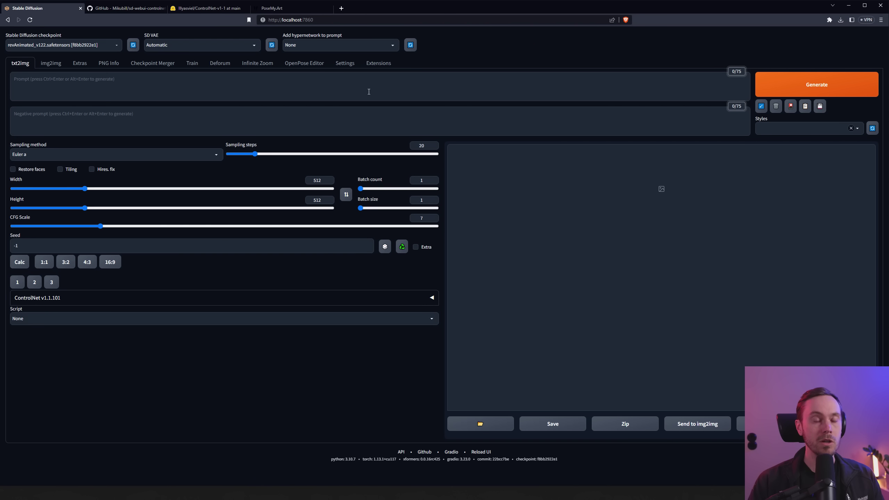
pyautogui.click(382, 66)
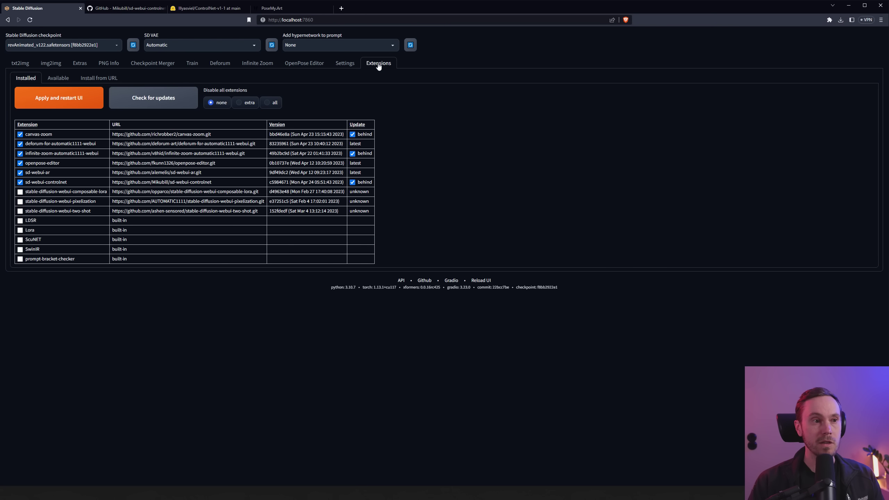
pyautogui.click(98, 78)
pyautogui.click(64, 103)
pyautogui.hotkey('ctrl', 'v')
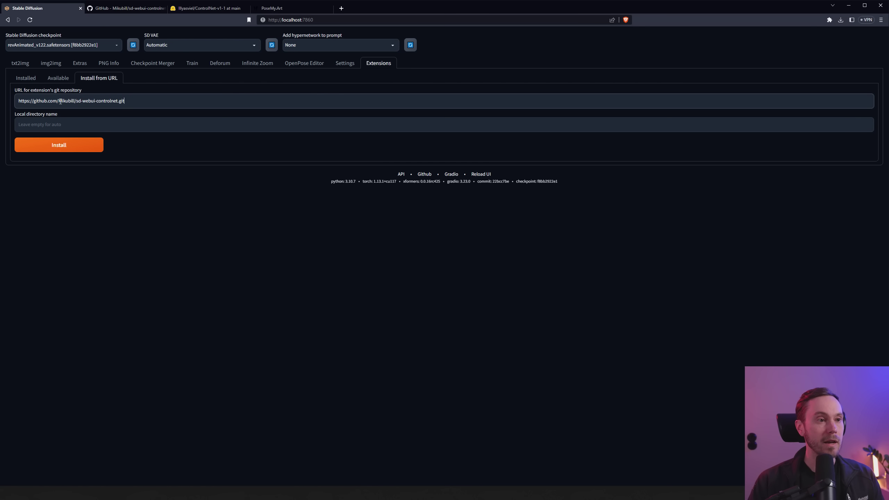
pyautogui.click(53, 149)
pyautogui.click(33, 80)
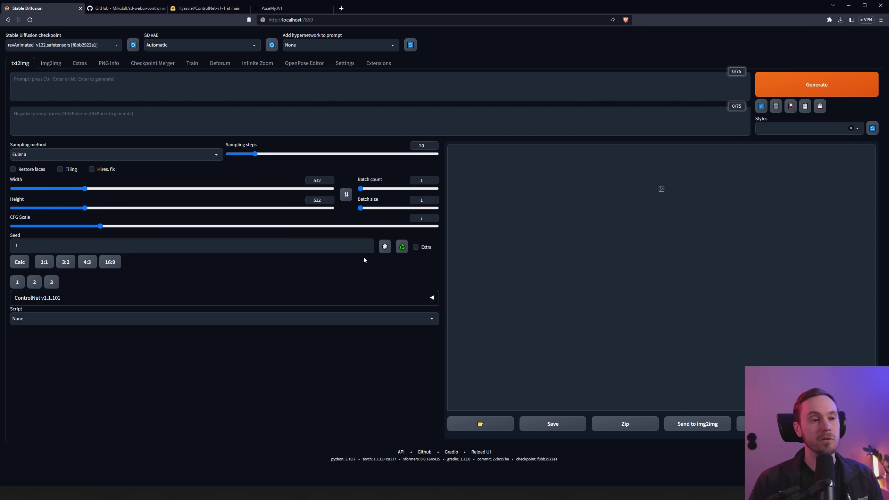
# - Locate the ControlNet 1.1 model download link under Download Models in the GitHub README
pyautogui.click(209, 8)
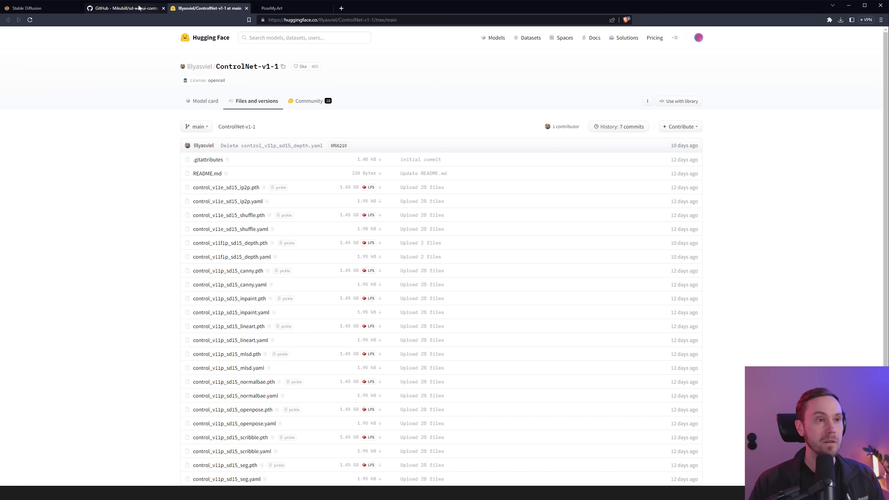
pyautogui.click(121, 8)
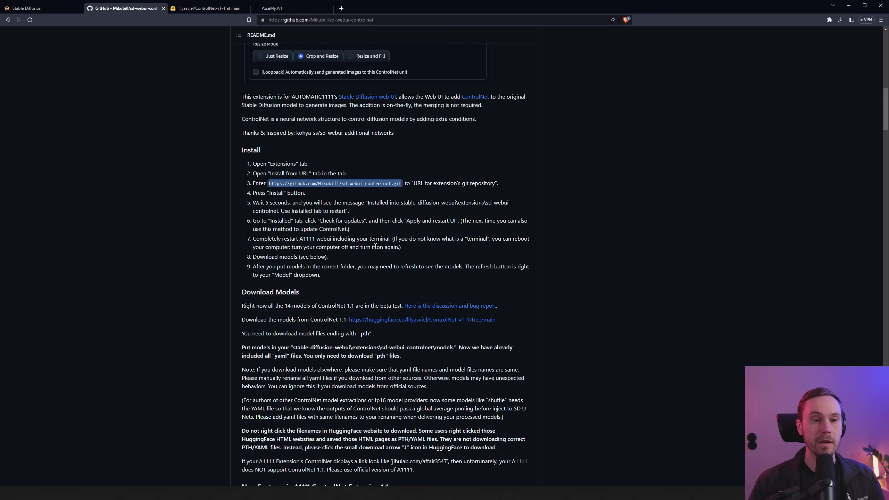
pyautogui.moveTo(246, 320); pyautogui.dragTo(532, 321)
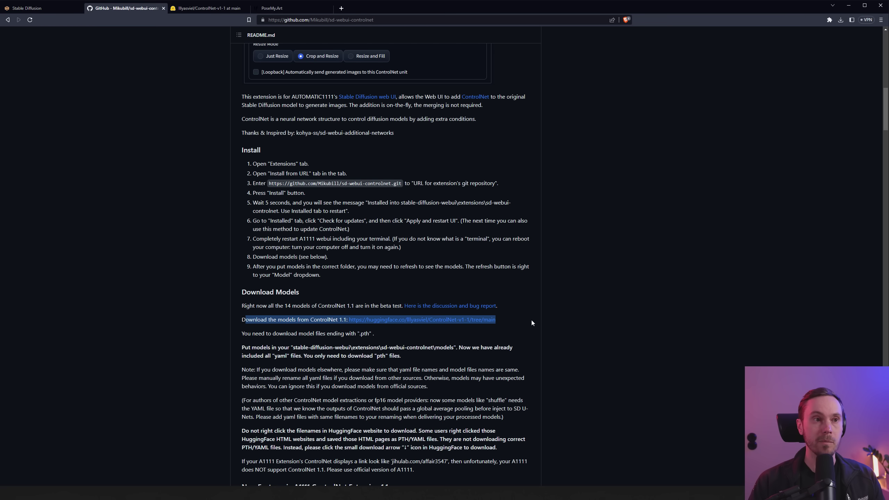
pyautogui.click(509, 319)
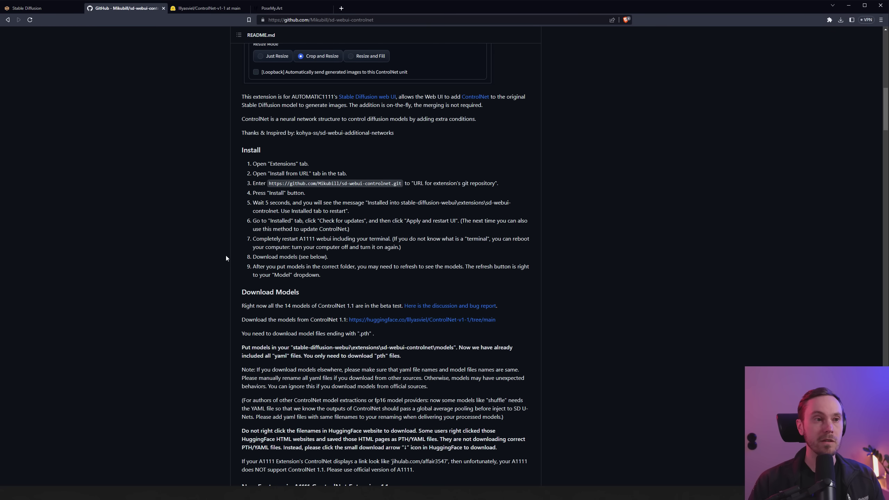
# - Examine the list of ControlNet-v1-1 .pth model files available for download on Hugging Face
pyautogui.click(205, 8)
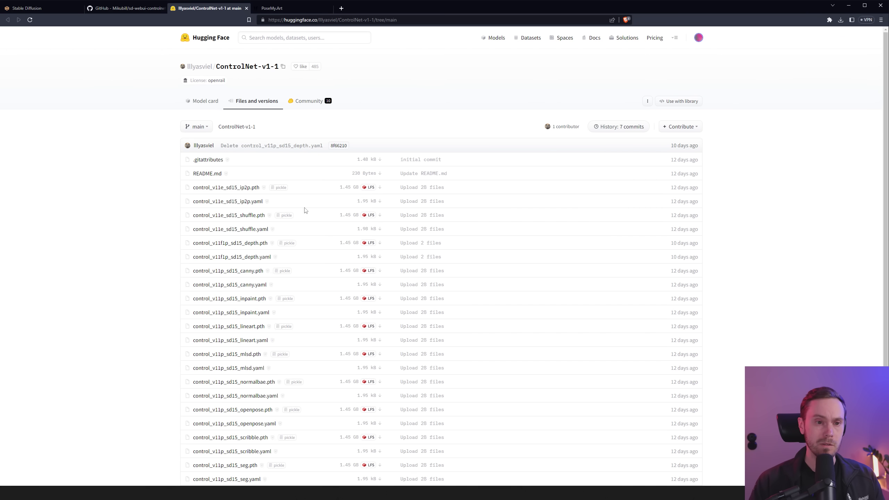
pyautogui.scroll(-3, 260, 199)
pyautogui.scroll(3, 420, 285)
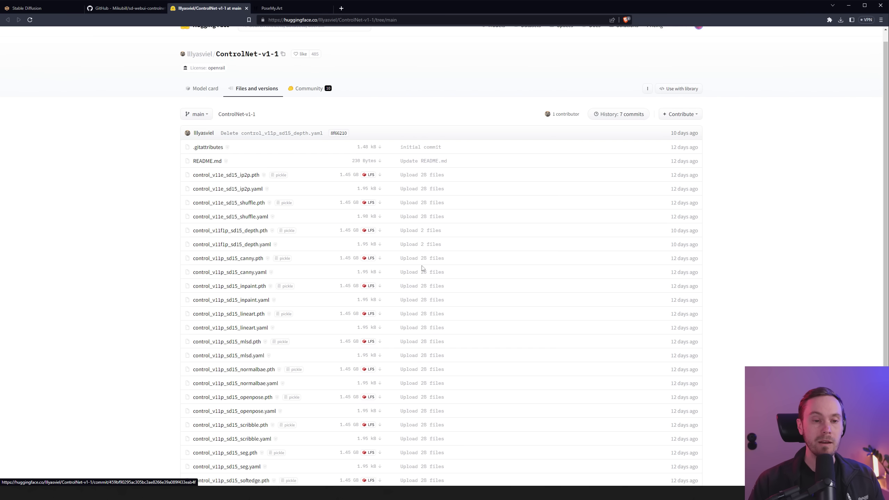
pyautogui.scroll(-3, 463, 392)
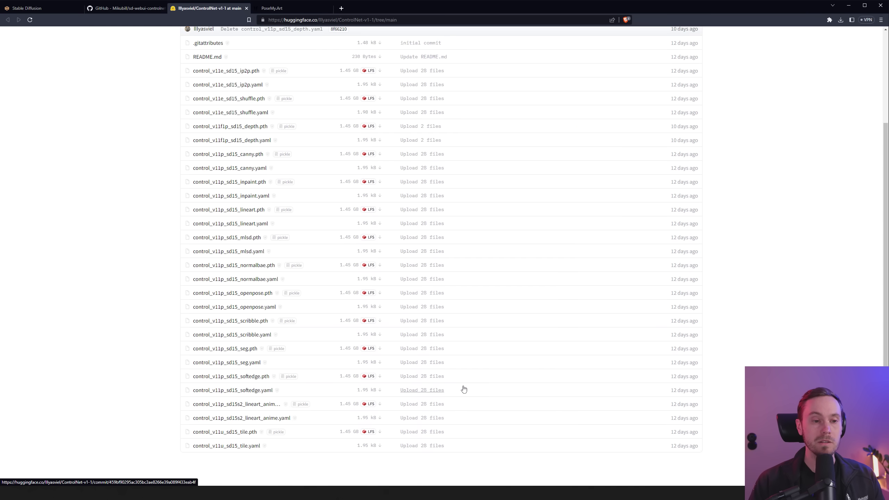
pyautogui.scroll(1, 464, 389)
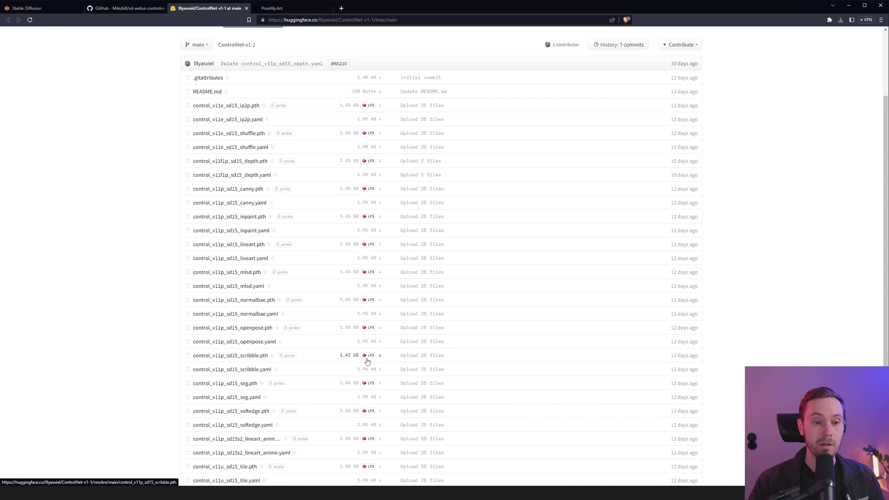
pyautogui.scroll(-1, 364, 357)
pyautogui.scroll(1, 366, 356)
pyautogui.scroll(1, 366, 356)
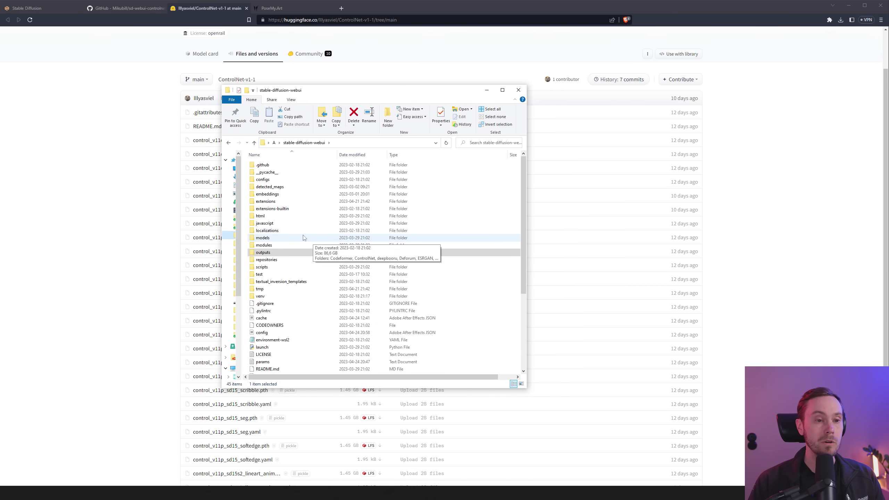
# - Switch to File Explorer and inspect the model files in stable-diffusion-webui\extensions\sd-webui-controlnet\models
pyautogui.click(269, 202)
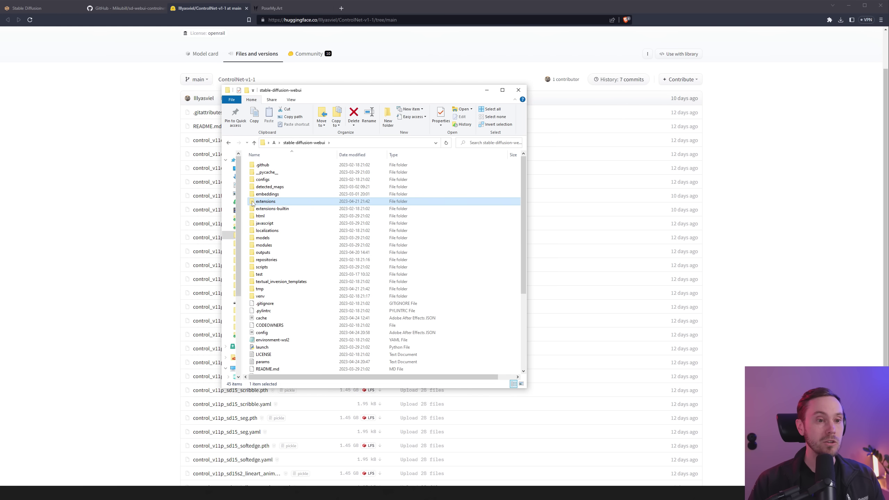
pyautogui.doubleClick(269, 203)
pyautogui.doubleClick(268, 203)
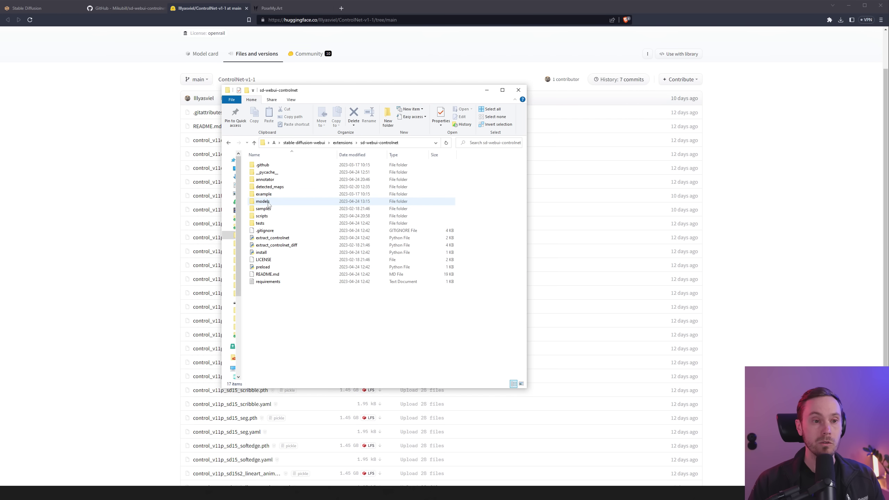
pyautogui.doubleClick(268, 204)
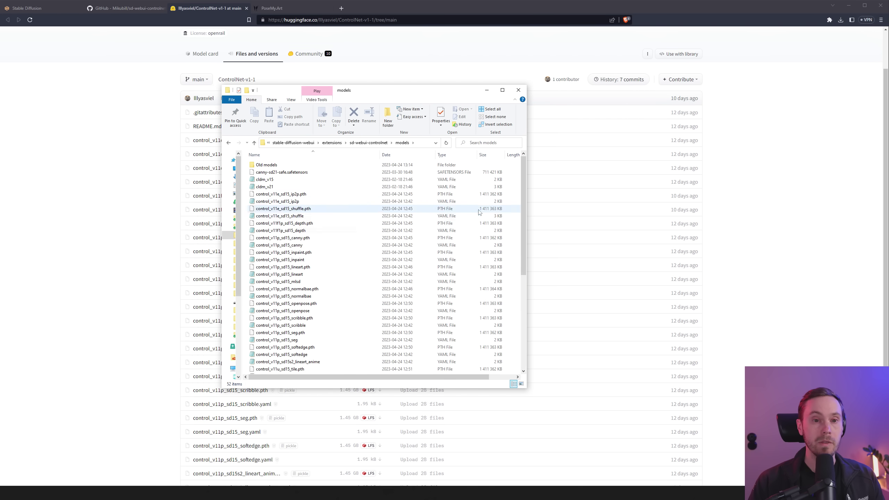
pyautogui.moveTo(524, 182); pyautogui.dragTo(524, 214)
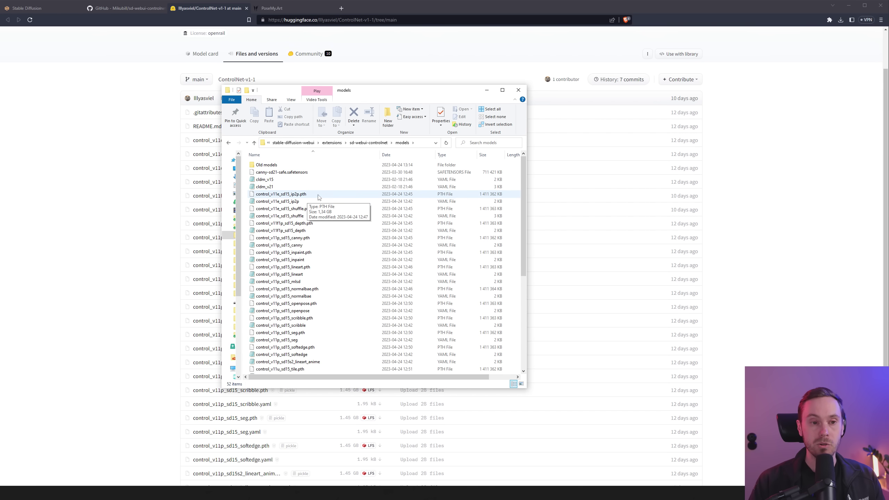
pyautogui.click(179, 77)
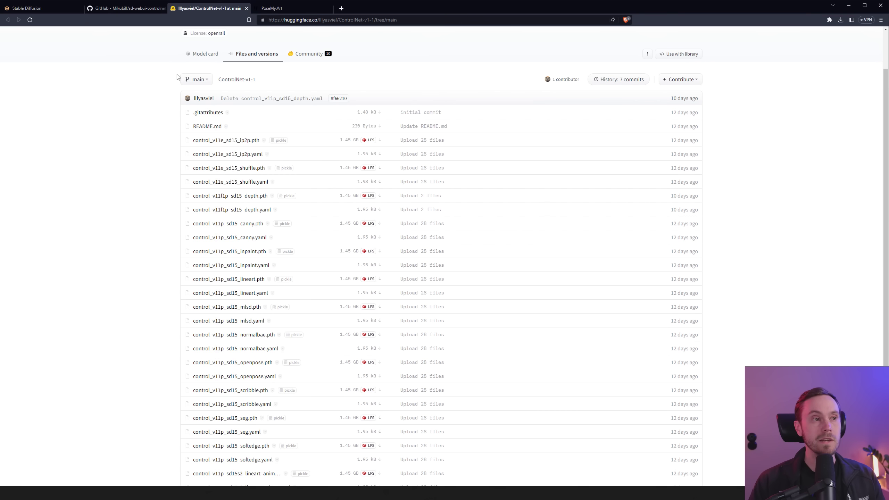
# - Switch back to Stable Diffusion, expand the ControlNet section in txt2img and look over its units and options
pyautogui.click(28, 8)
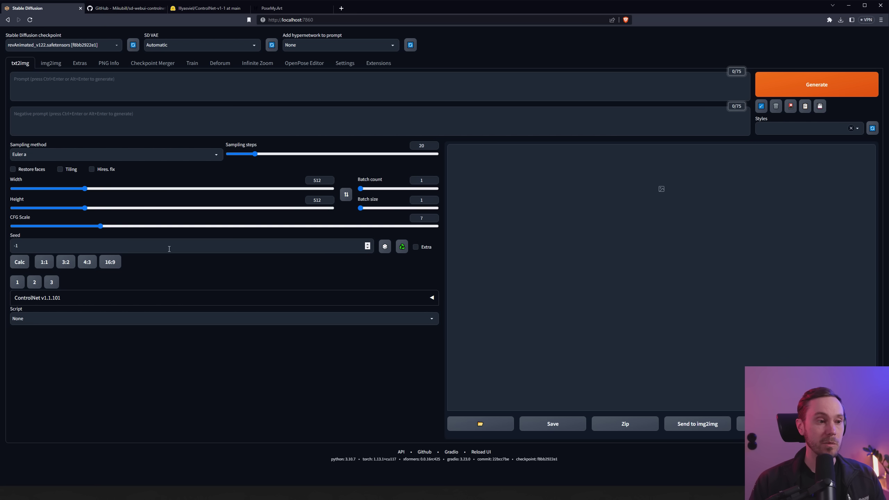
pyautogui.click(79, 299)
pyautogui.scroll(-2, 133, 294)
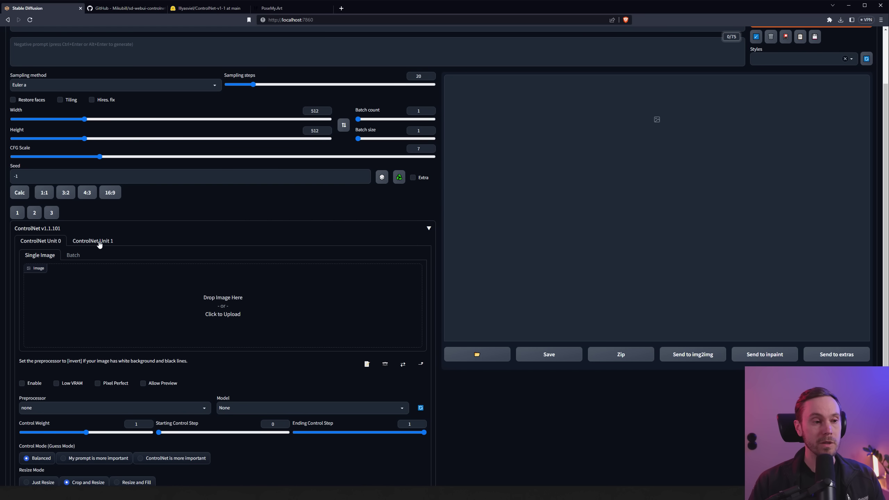
pyautogui.scroll(2, 119, 246)
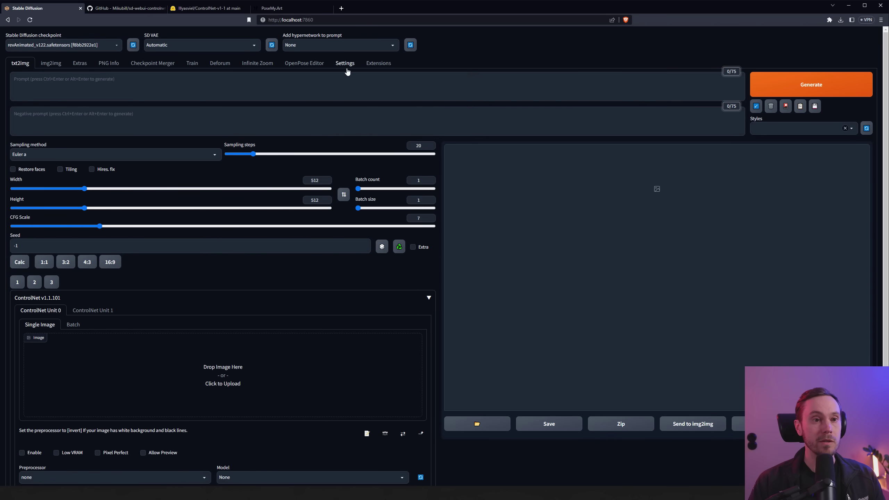
# - Open the ControlNet settings and examine the Multi ControlNet max models amount
pyautogui.click(344, 66)
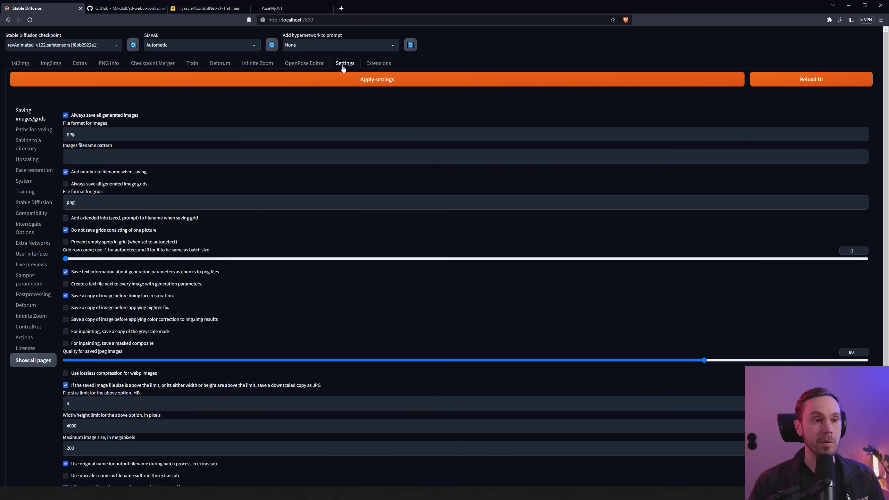
pyautogui.click(30, 330)
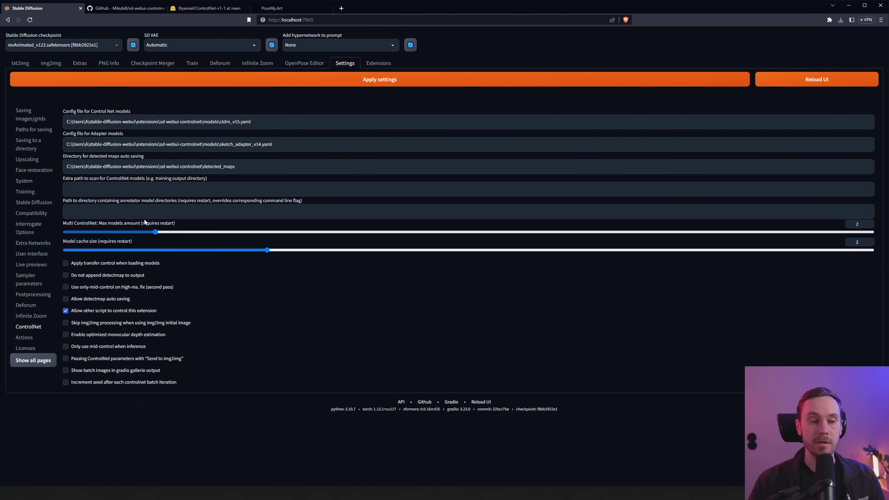
pyautogui.moveTo(63, 224); pyautogui.dragTo(161, 226)
pyautogui.click(157, 230)
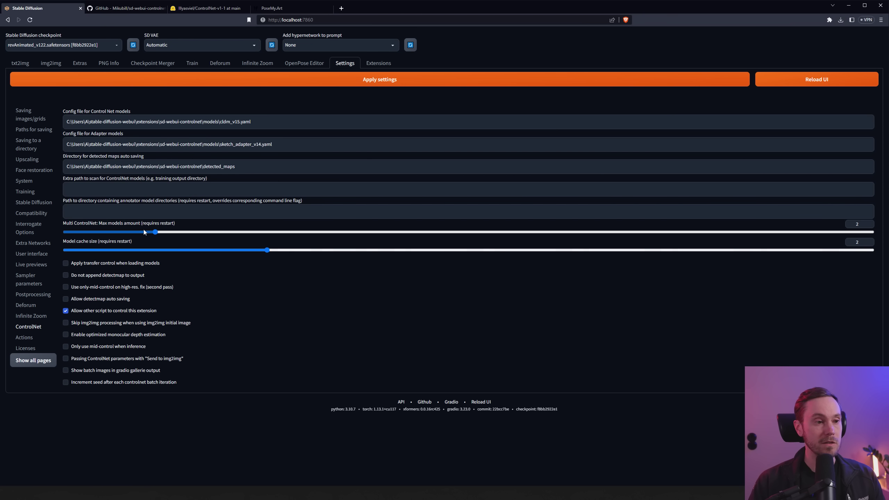
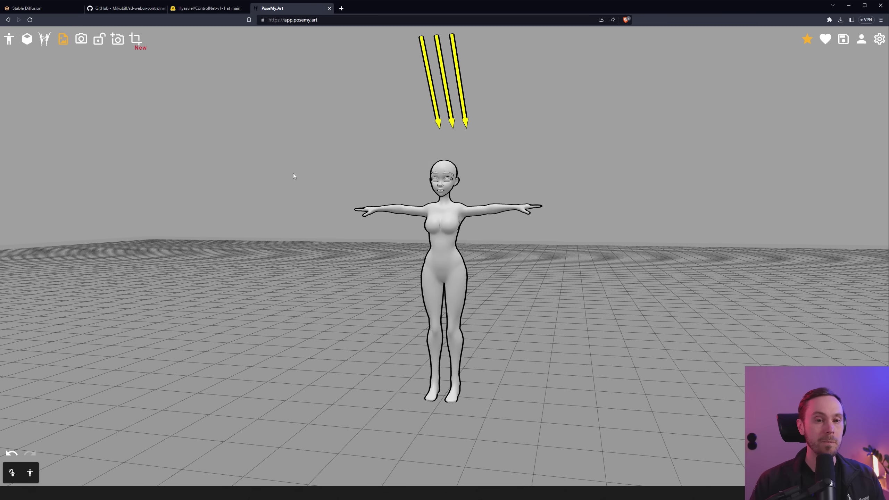
# - Browse the available character models in PoseMy.Art
pyautogui.click(11, 42)
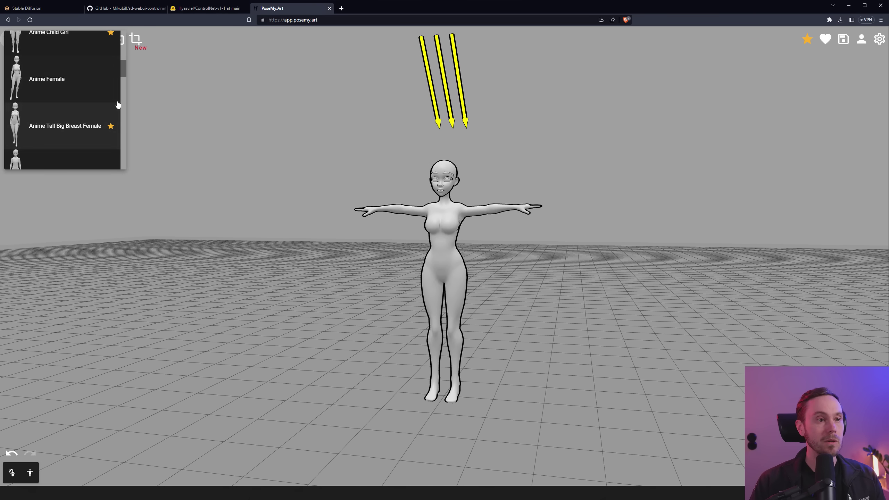
pyautogui.moveTo(122, 70)
pyautogui.mouseDown()
pyautogui.moveTo(124, 124)
pyautogui.moveTo(121, 66)
pyautogui.mouseUp()
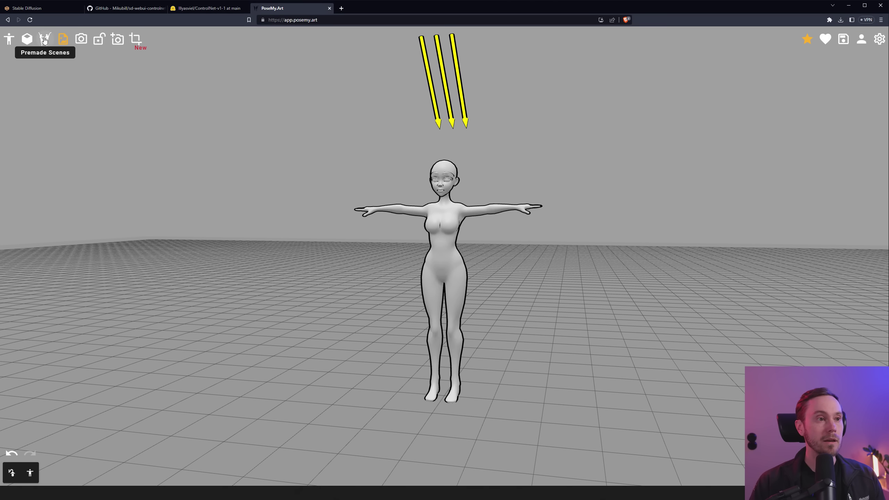
# - Browse the premade scenes library in PoseMy.Art and close it without loading a scene
pyautogui.click(43, 39)
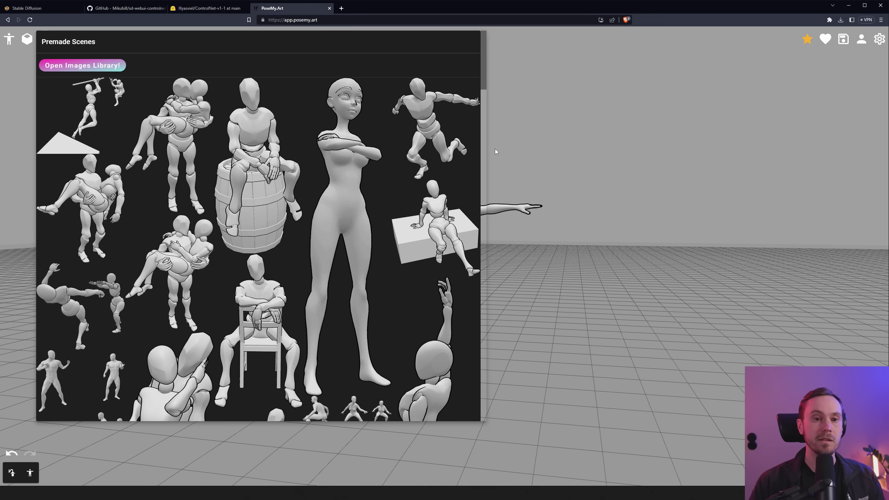
pyautogui.scroll(-15, 482, 126)
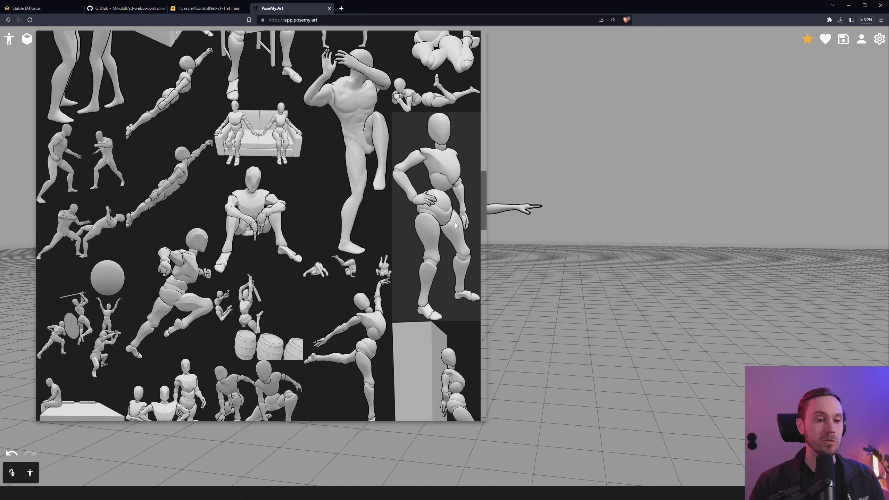
pyautogui.scroll(-3, 456, 225)
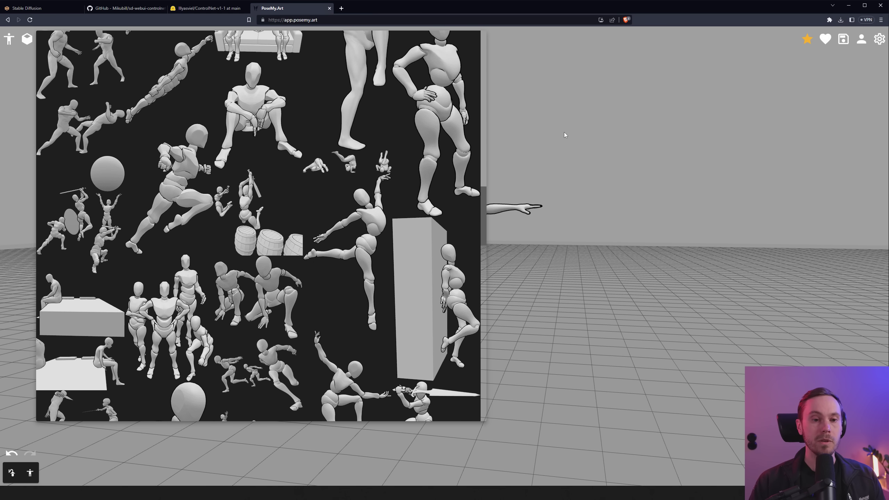
pyautogui.click(567, 108)
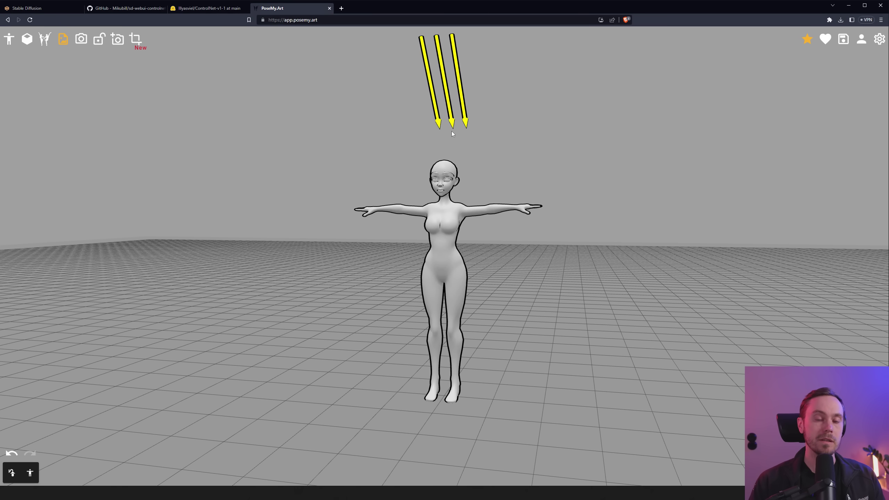
# - Select the anime female model and bend its left arm so that the hand rests on the hip
pyautogui.click(450, 252)
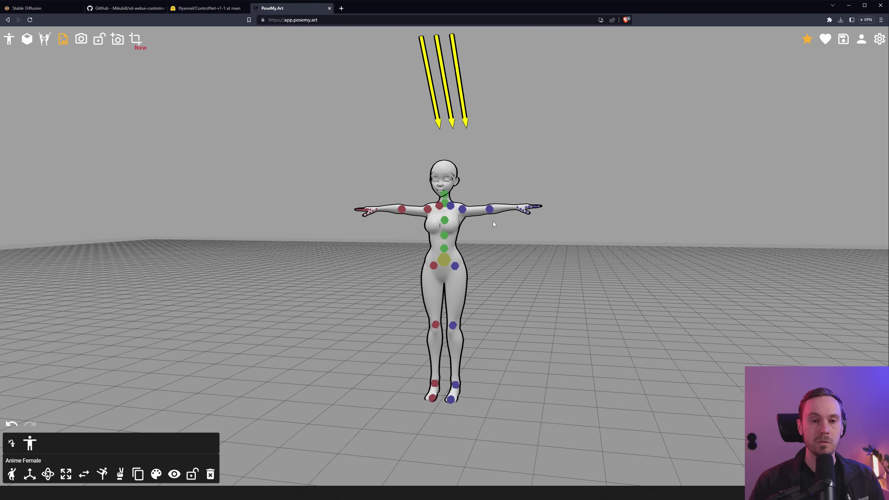
pyautogui.click(490, 209)
pyautogui.moveTo(539, 150); pyautogui.dragTo(527, 211)
pyautogui.moveTo(423, 300)
pyautogui.mouseDown()
pyautogui.moveTo(384, 294)
pyautogui.moveTo(449, 329)
pyautogui.moveTo(403, 303)
pyautogui.moveTo(418, 307)
pyautogui.moveTo(413, 296)
pyautogui.moveTo(413, 308)
pyautogui.mouseUp()
# - Raise the model's left thigh forward to hip height with the knee bent
pyautogui.click(450, 329)
pyautogui.moveTo(448, 266); pyautogui.dragTo(474, 284)
pyautogui.moveTo(473, 284); pyautogui.dragTo(401, 280)
pyautogui.click(353, 326)
pyautogui.click(394, 278)
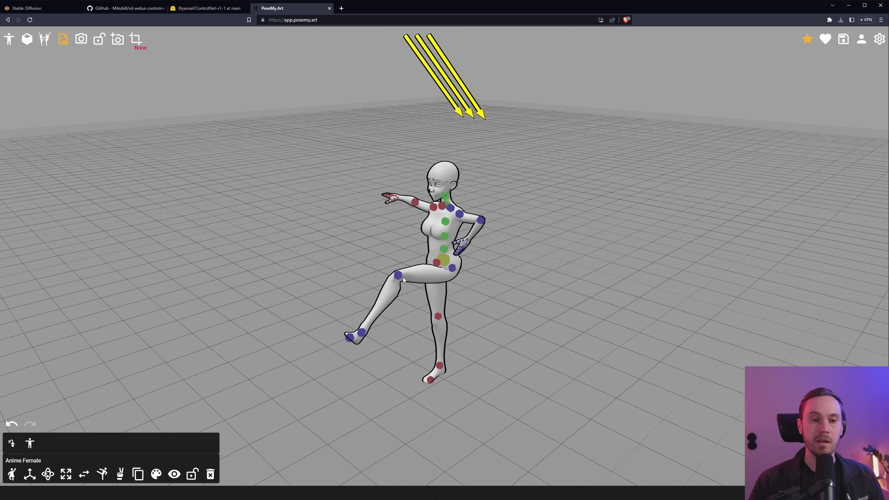
# - Straighten the lower part of the raised left leg so that the whole leg extends forward horizontally
pyautogui.click(399, 277)
pyautogui.moveTo(398, 312); pyautogui.dragTo(369, 278)
pyautogui.moveTo(483, 277)
pyautogui.mouseDown()
pyautogui.moveTo(510, 270)
pyautogui.moveTo(479, 254)
pyautogui.moveTo(490, 261)
pyautogui.mouseUp()
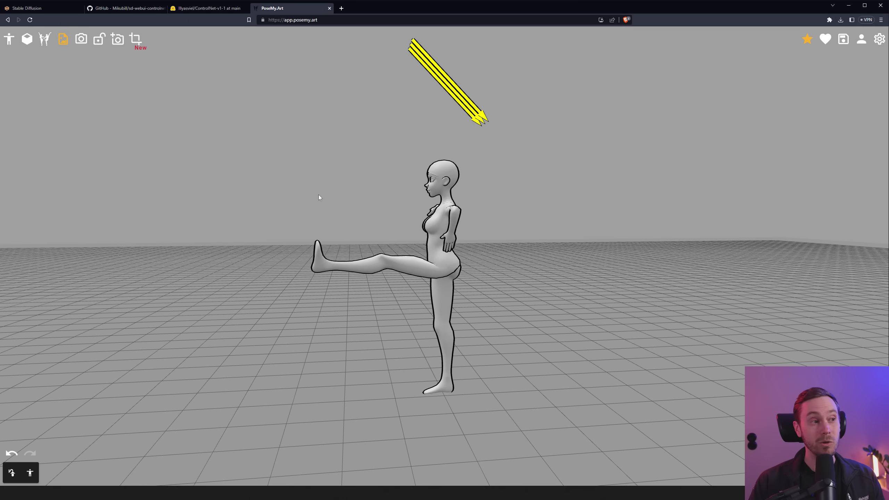
pyautogui.moveTo(318, 197); pyautogui.dragTo(507, 327)
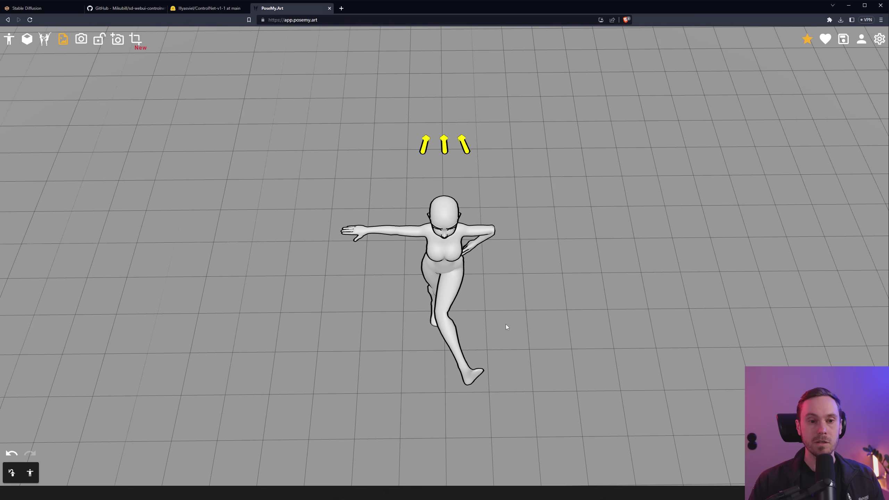
pyautogui.click(457, 349)
pyautogui.moveTo(456, 349); pyautogui.dragTo(475, 290)
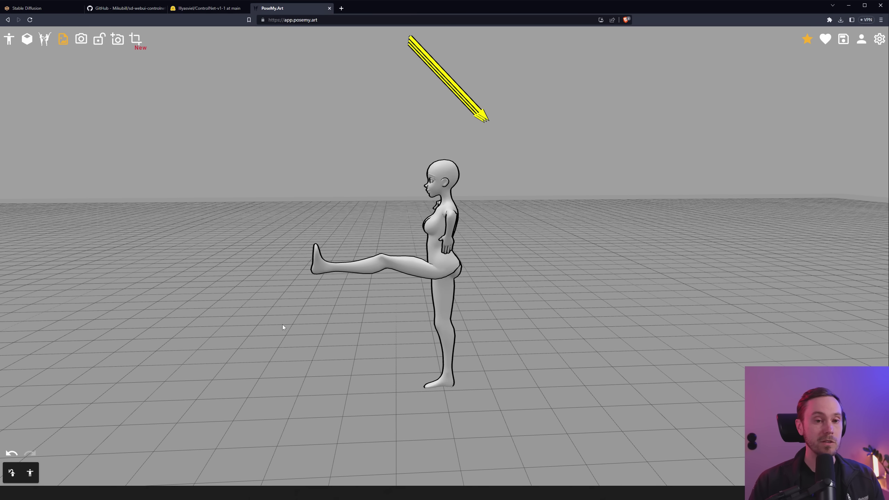
# - Open the model's animations and poses library and apply the premade pose lying on the stomach with the chin on the hands
pyautogui.click(30, 473)
pyautogui.click(30, 473)
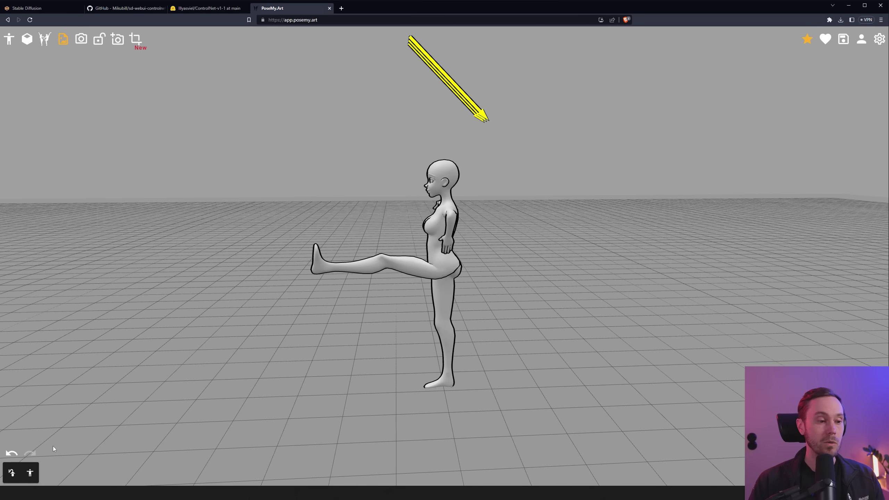
pyautogui.click(31, 473)
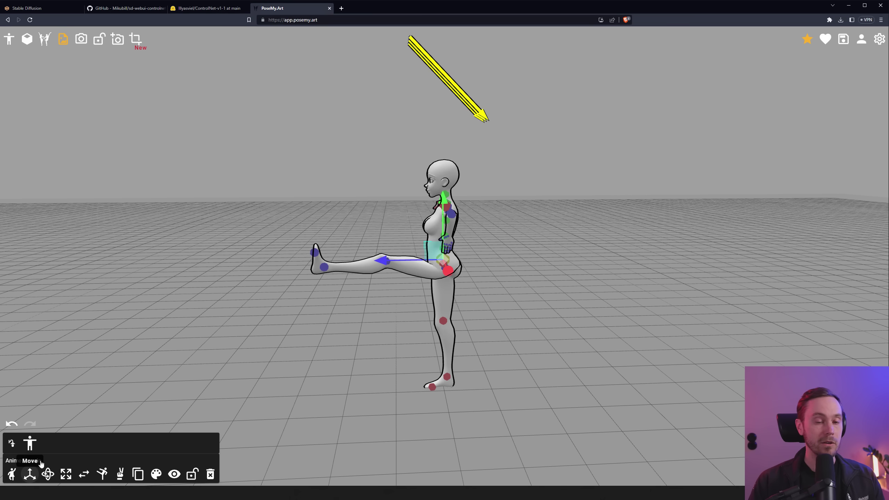
pyautogui.click(12, 476)
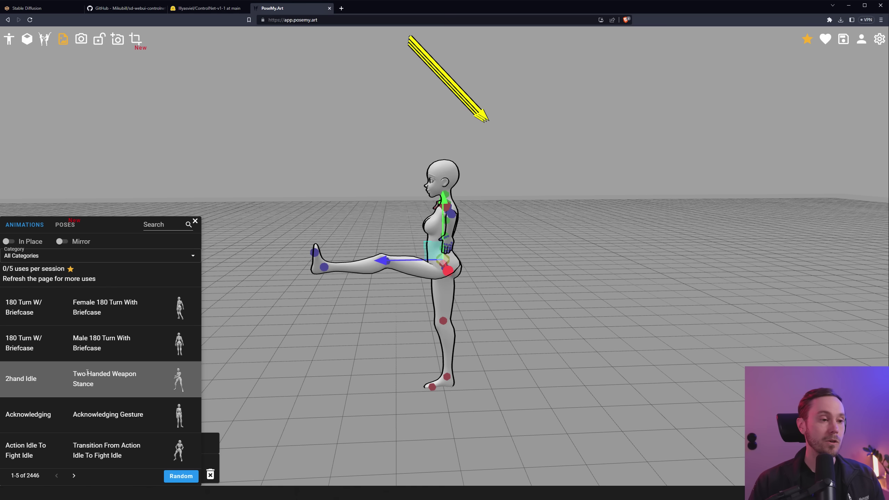
pyautogui.click(64, 226)
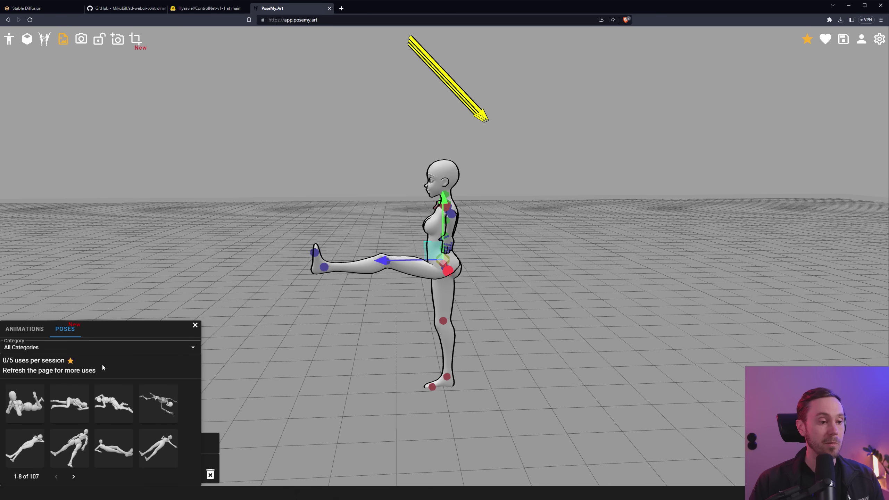
pyautogui.click(24, 403)
pyautogui.moveTo(613, 231); pyautogui.dragTo(305, 298)
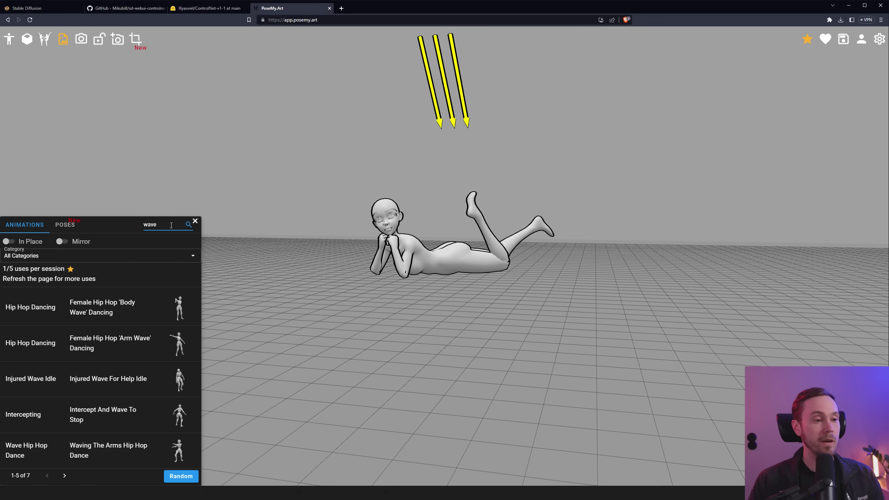
# - Search the animations for "wave", apply Female Hip Hop 'Arm Wave' Dancing and scrub to a frame late in the animation
pyautogui.click(110, 346)
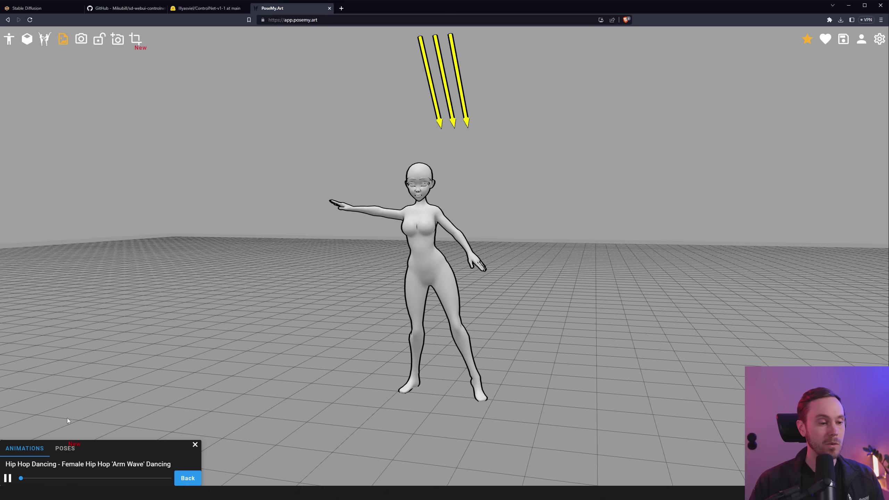
pyautogui.moveTo(23, 481); pyautogui.dragTo(146, 484)
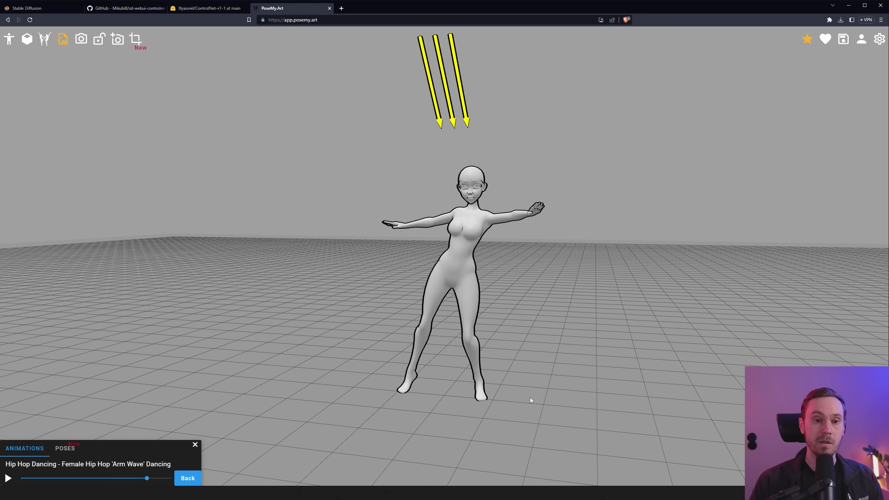
pyautogui.moveTo(570, 302); pyautogui.dragTo(553, 284)
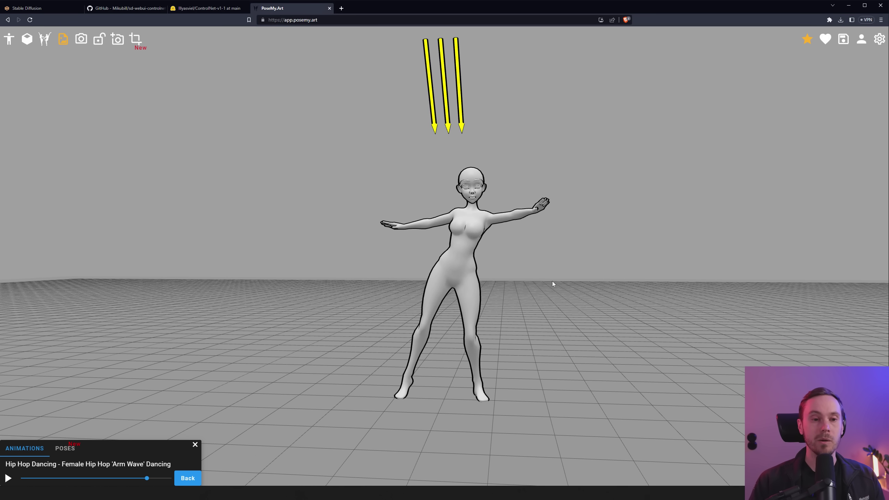
# - Replace the animation with Standing Greeting - Greeting While Standing and scrub to a mid-animation frame with one hand raised
pyautogui.click(187, 478)
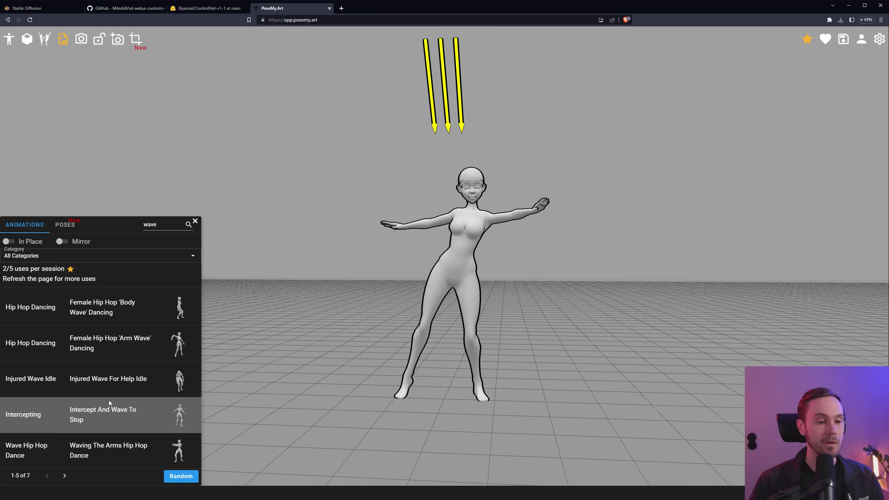
pyautogui.click(104, 413)
pyautogui.moveTo(21, 480); pyautogui.dragTo(85, 480)
pyautogui.moveTo(558, 232); pyautogui.dragTo(551, 188)
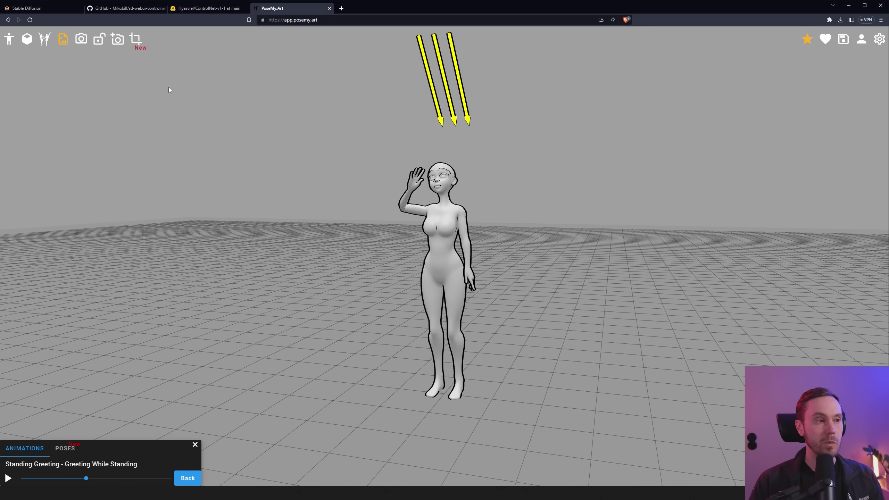
# - Frame the waving figure from head to thighs in a 512 x 512 crop and export it as the OpenPose image Wave.png
pyautogui.click(137, 40)
pyautogui.moveTo(495, 253); pyautogui.dragTo(502, 256)
pyautogui.moveTo(443, 258); pyautogui.dragTo(443, 246)
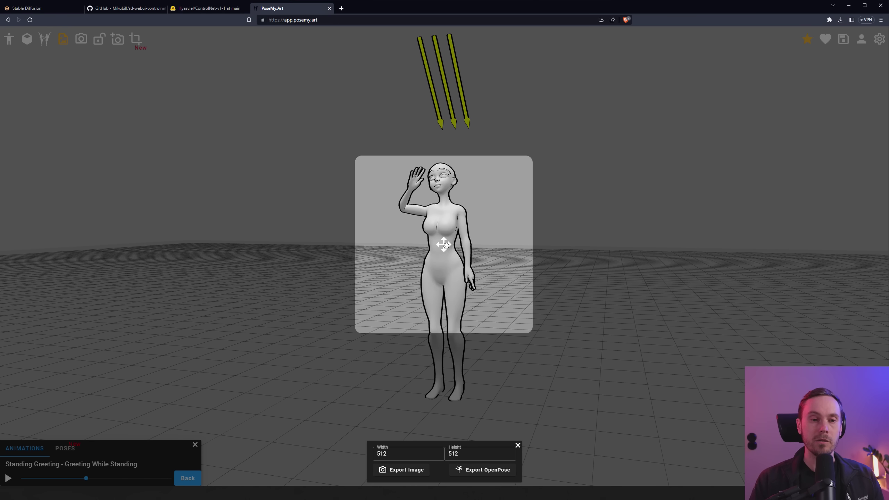
pyautogui.moveTo(447, 246); pyautogui.dragTo(447, 242)
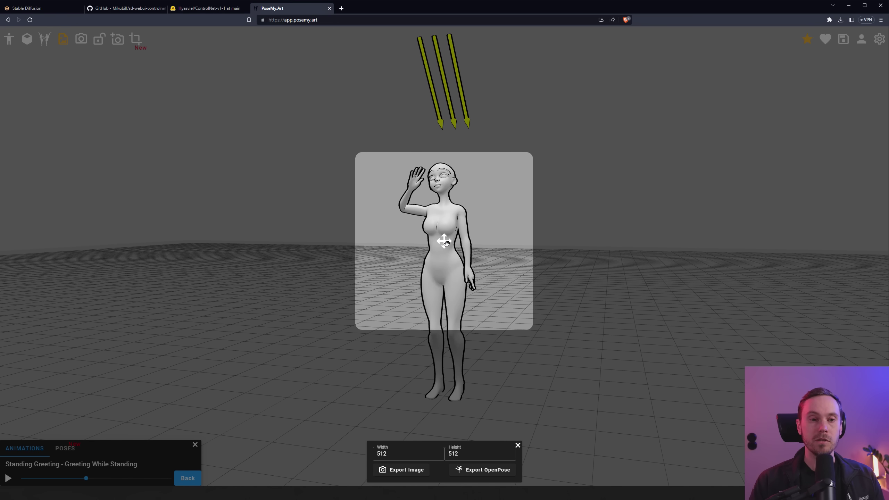
pyautogui.moveTo(447, 243); pyautogui.dragTo(447, 245)
pyautogui.scroll(3, 481, 222)
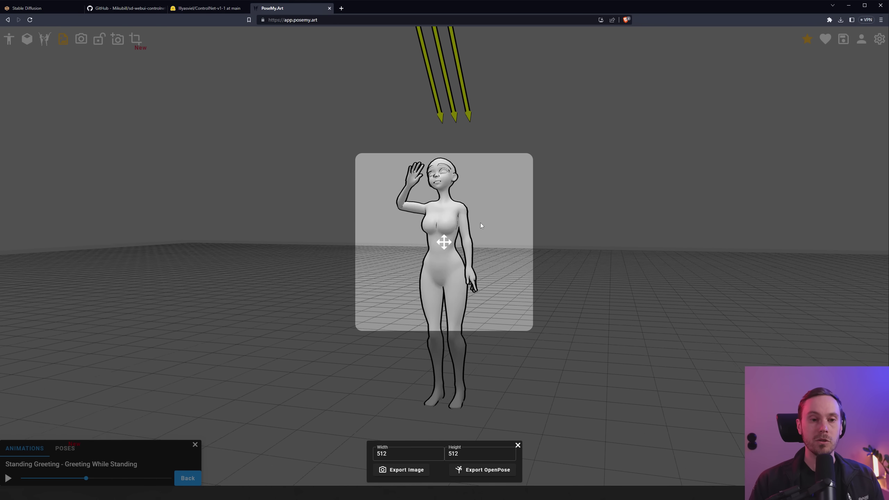
pyautogui.scroll(-3, 484, 219)
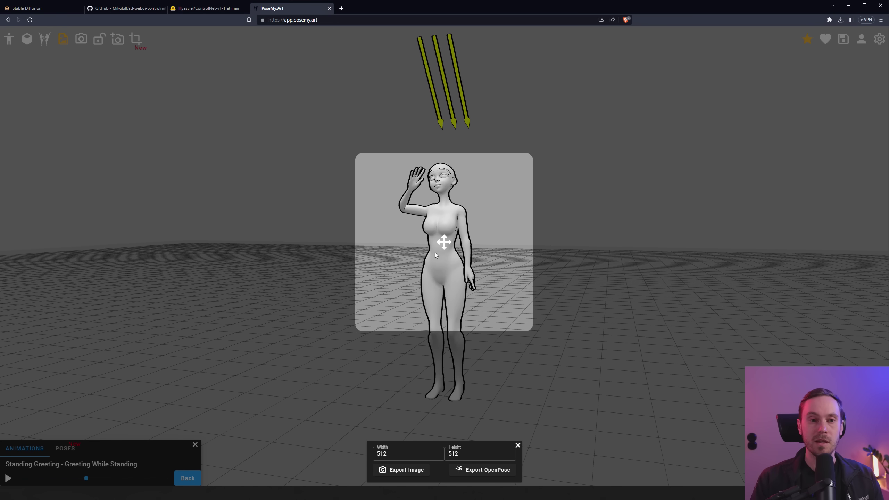
pyautogui.moveTo(444, 242); pyautogui.dragTo(501, 227)
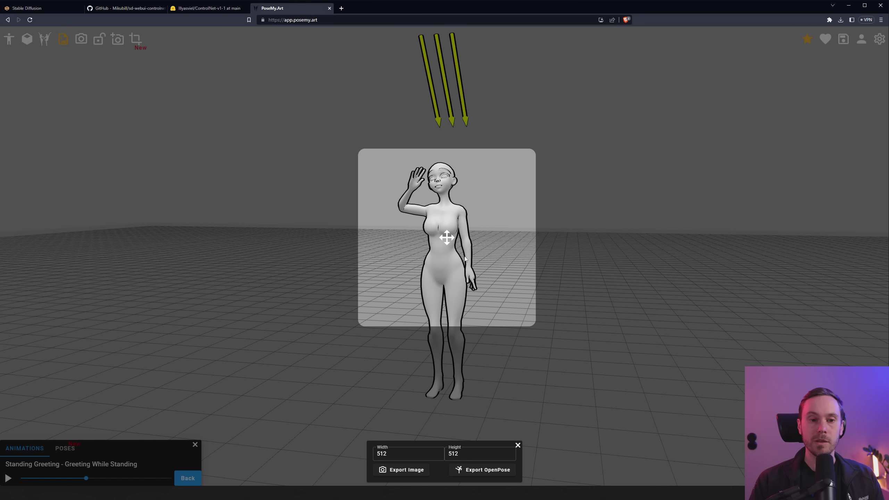
pyautogui.click(491, 471)
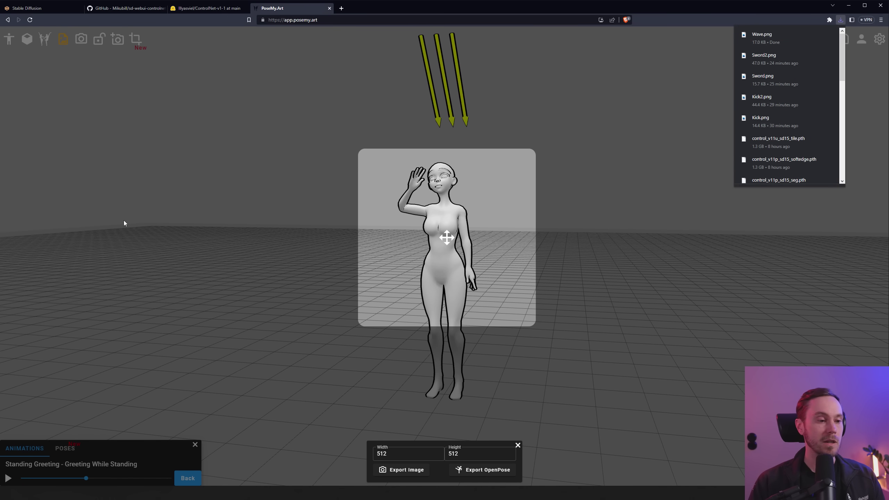
# - Switch to Stable Diffusion, load the exported Wave.png skeleton into ControlNet Unit 0 and enable the unit
pyautogui.click(50, 9)
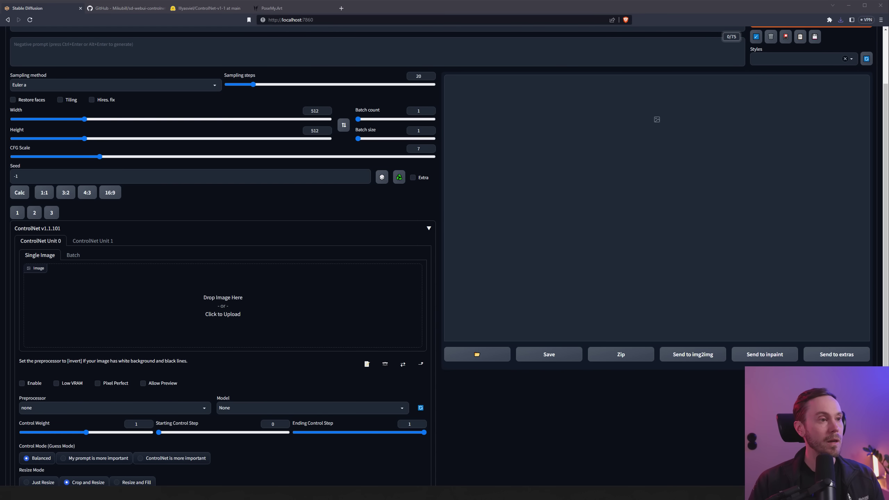
pyautogui.moveTo(266, 223); pyautogui.dragTo(218, 302)
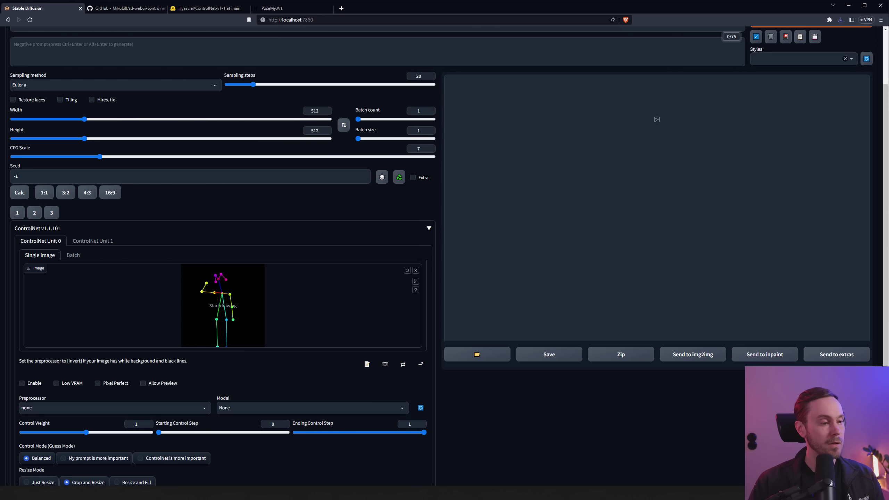
pyautogui.click(22, 383)
pyautogui.scroll(-1, 234, 375)
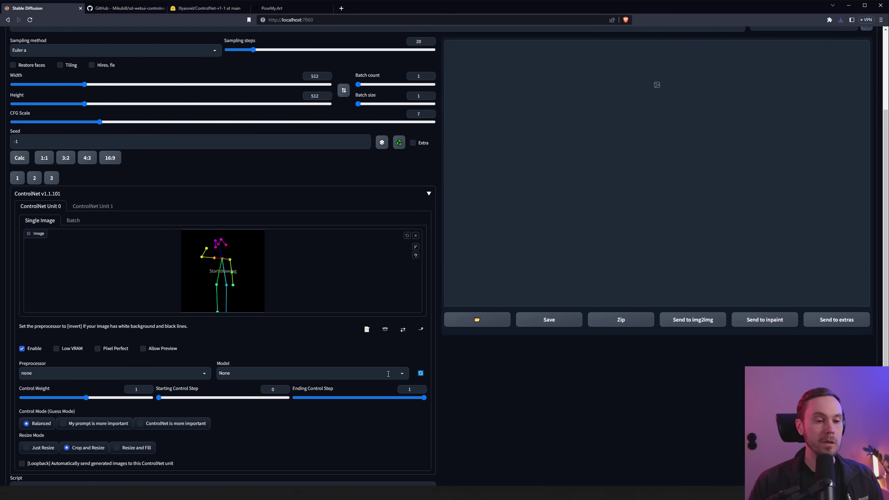
# - Set the ControlNet model to control_v11p_sd15_openpose and keep the preprocessor at none
pyautogui.click(403, 374)
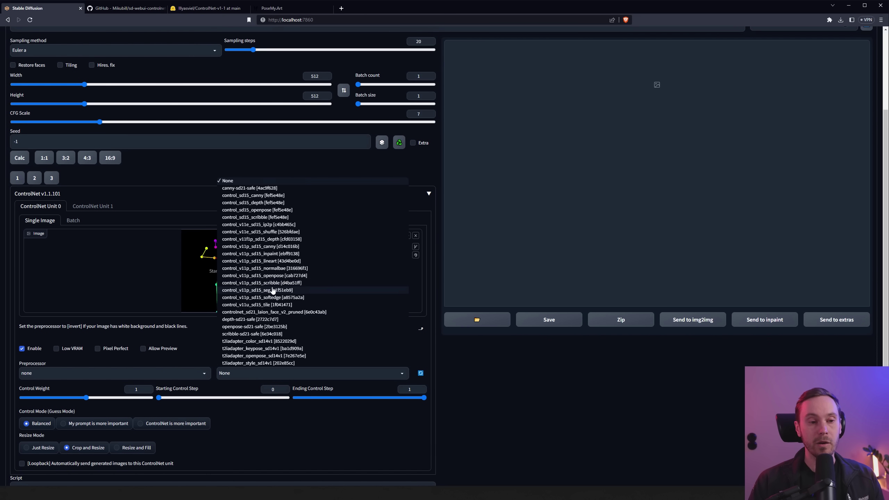
pyautogui.click(273, 278)
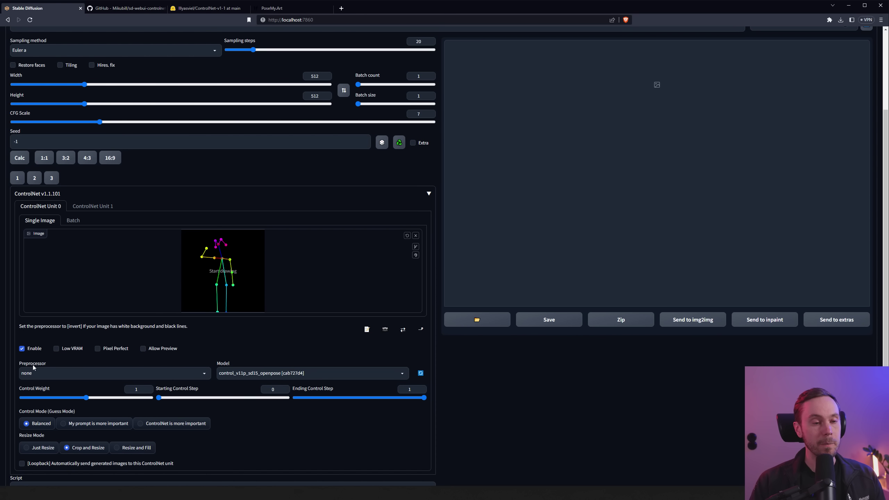
pyautogui.click(206, 376)
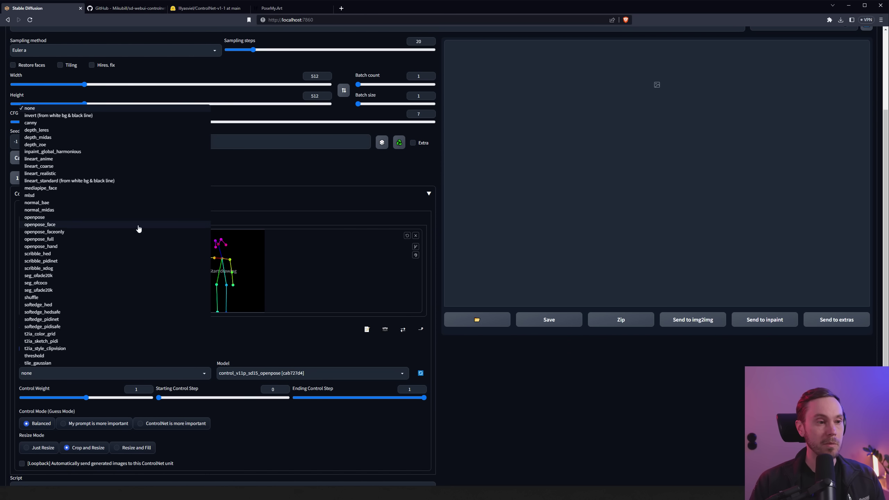
pyautogui.click(85, 395)
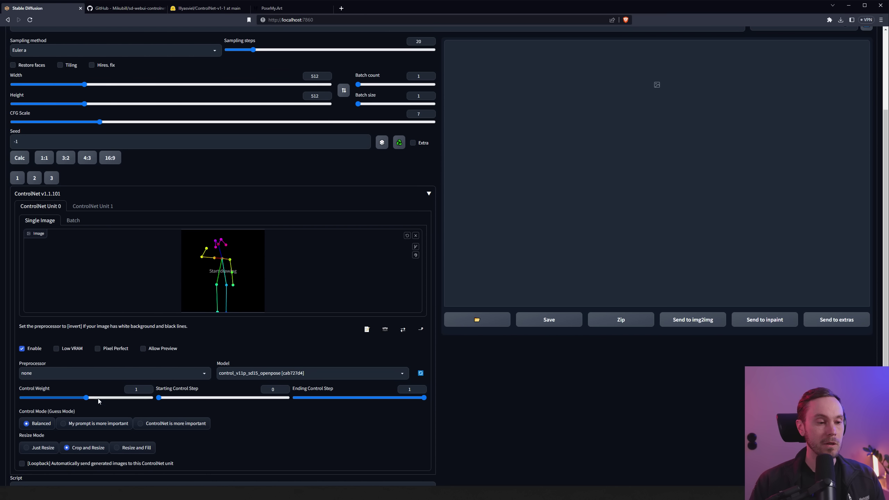
# - Try a Control Weight of 2 before restoring it to 1, and set the Starting Control Step to 0.5
pyautogui.moveTo(86, 399); pyautogui.dragTo(153, 403)
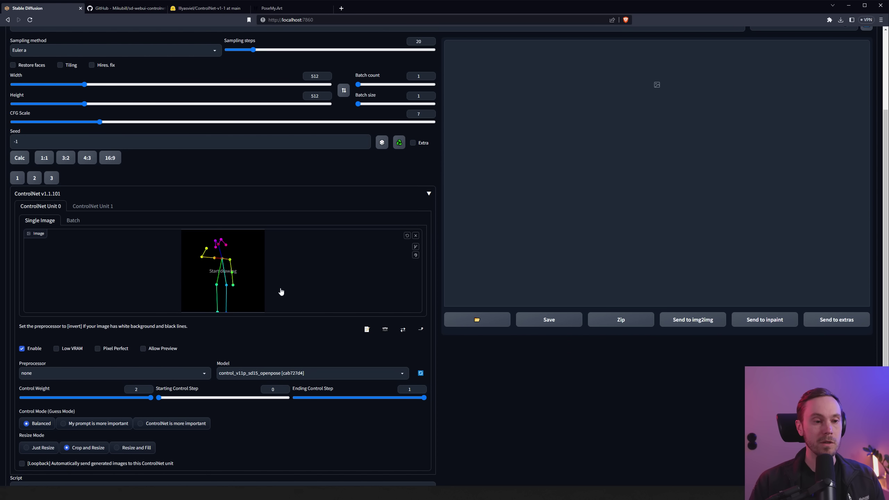
pyautogui.moveTo(150, 398); pyautogui.dragTo(86, 398)
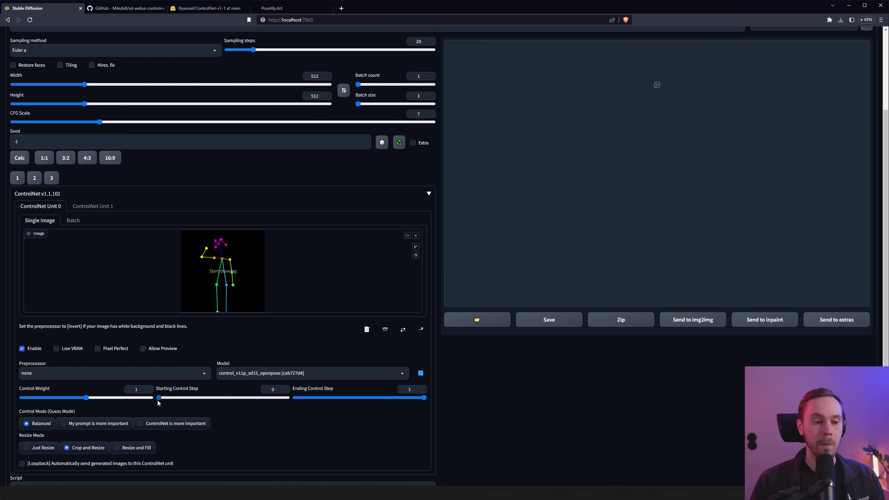
pyautogui.moveTo(159, 399); pyautogui.dragTo(224, 401)
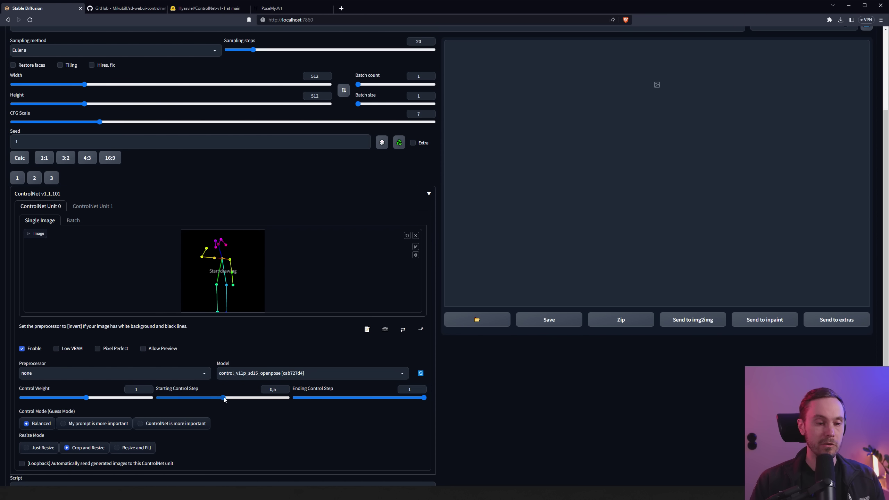
# - Reset the Starting Control Step to 0 and try an Ending Control Step of 0.5 before restoring it to 1
pyautogui.moveTo(223, 398); pyautogui.dragTo(136, 403)
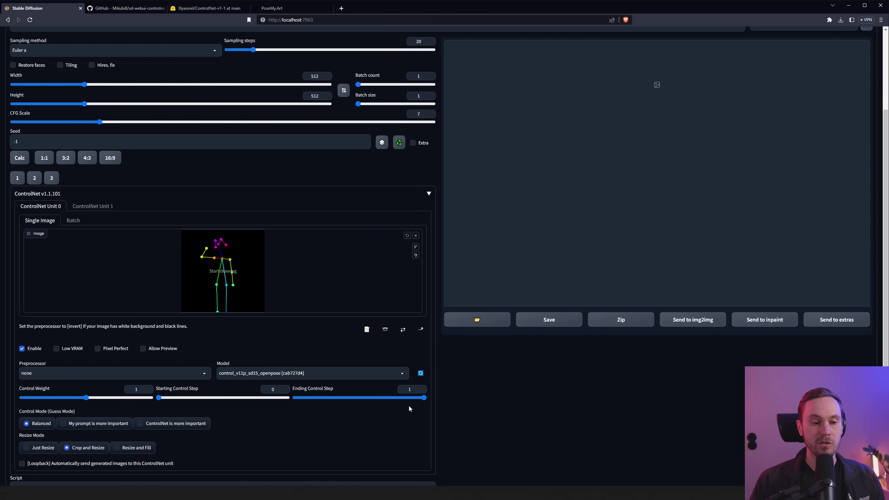
pyautogui.moveTo(424, 398); pyautogui.dragTo(361, 403)
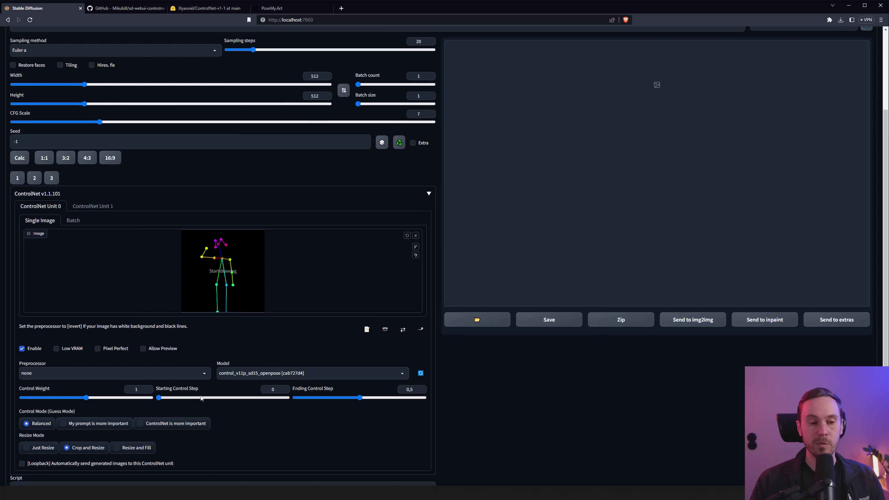
pyautogui.moveTo(370, 400); pyautogui.dragTo(423, 401)
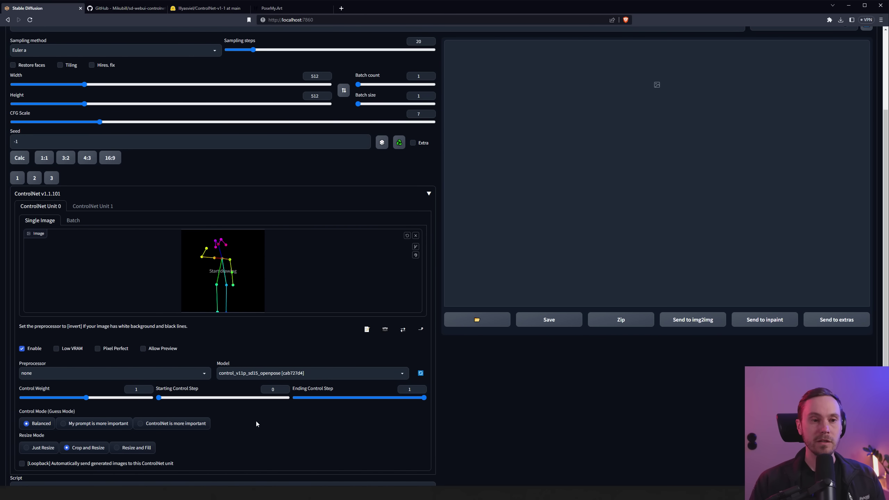
# - Enter the prompt "woman waving" and raise its attention weight to 1.2
pyautogui.scroll(-1, 256, 422)
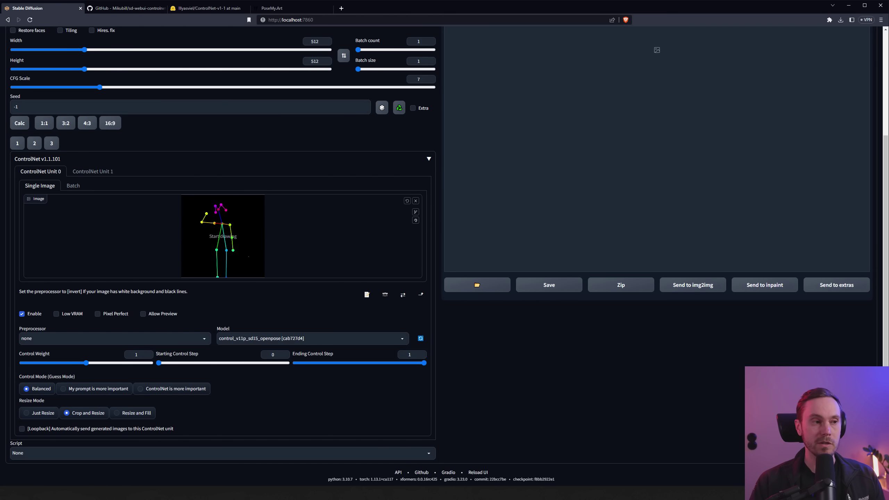
pyautogui.scroll(4, 273, 280)
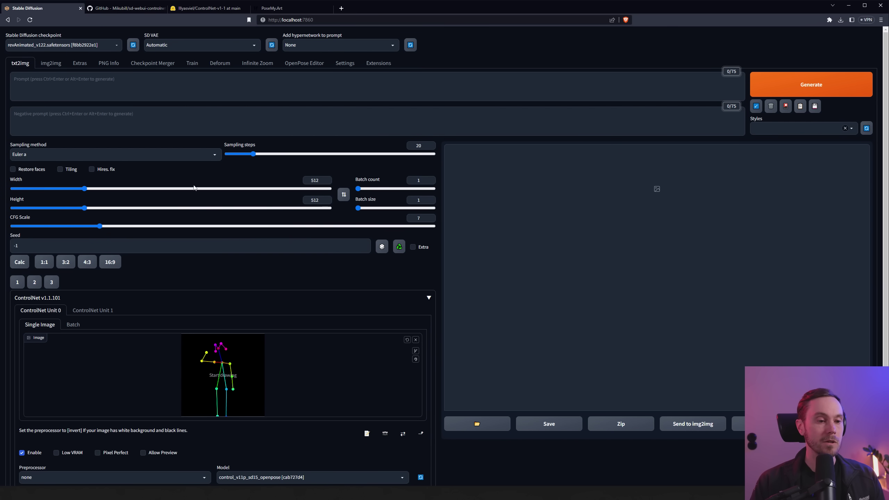
pyautogui.click(86, 78)
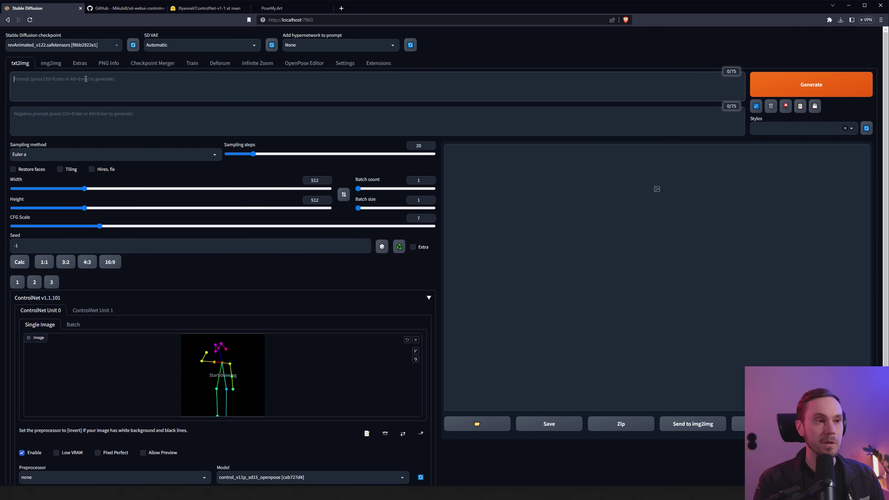
pyautogui.write('woman waving')
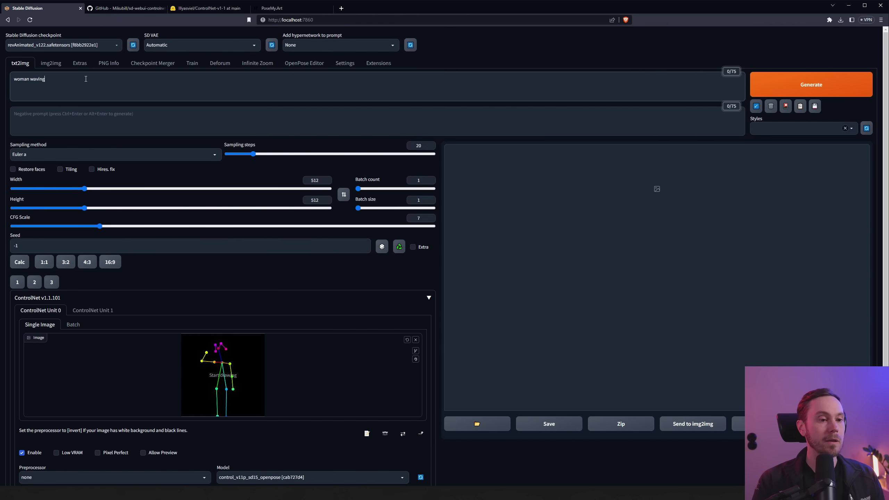
pyautogui.hotkey('ctrl', 'a')
pyautogui.hotkey('ctrl', 'Up')
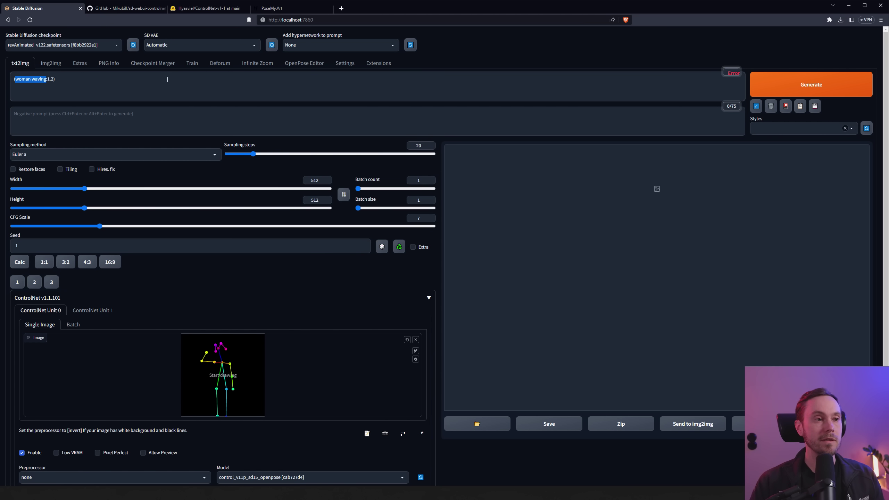
# - Apply the prompt styles Default_Negative, Ghibli, Digital/Oil Painting and Skin Enhancer
pyautogui.click(798, 129)
pyautogui.click(782, 146)
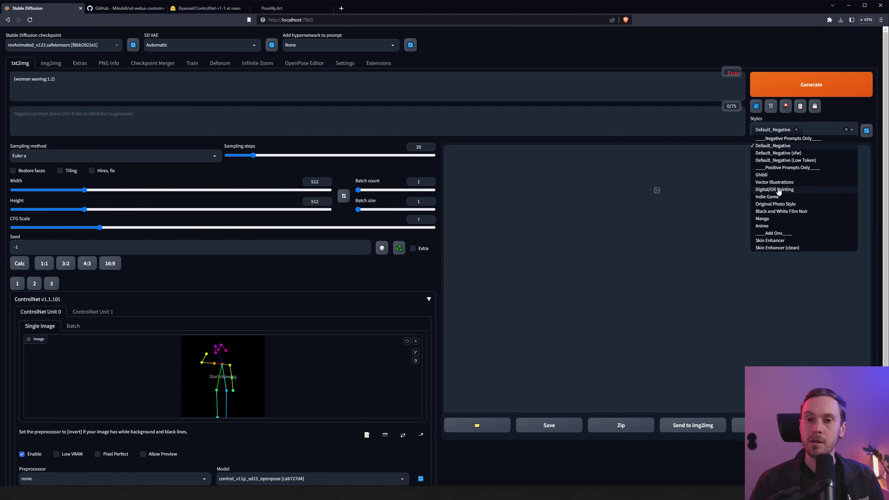
pyautogui.click(763, 175)
pyautogui.click(784, 189)
pyautogui.click(773, 241)
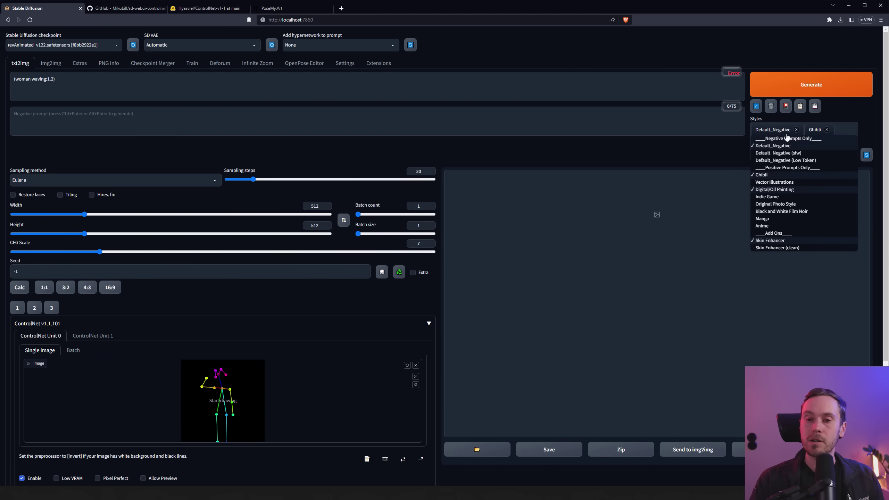
pyautogui.click(722, 153)
# - Set the txt2img sampling steps to 25 and generate the image
pyautogui.moveTo(253, 179); pyautogui.dragTo(261, 181)
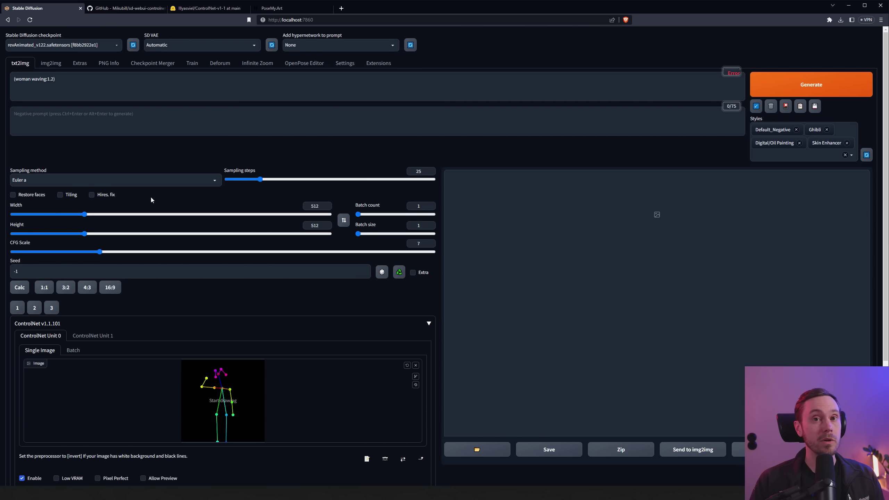
pyautogui.click(819, 86)
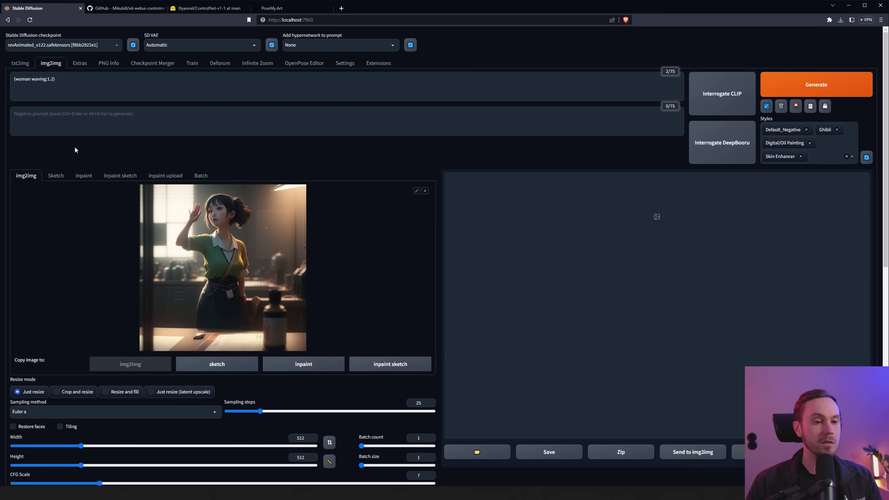
# - Set the img2img seed back to random (-1) and check the ControlNet Unit 0 settings
pyautogui.scroll(-10, 80, 144)
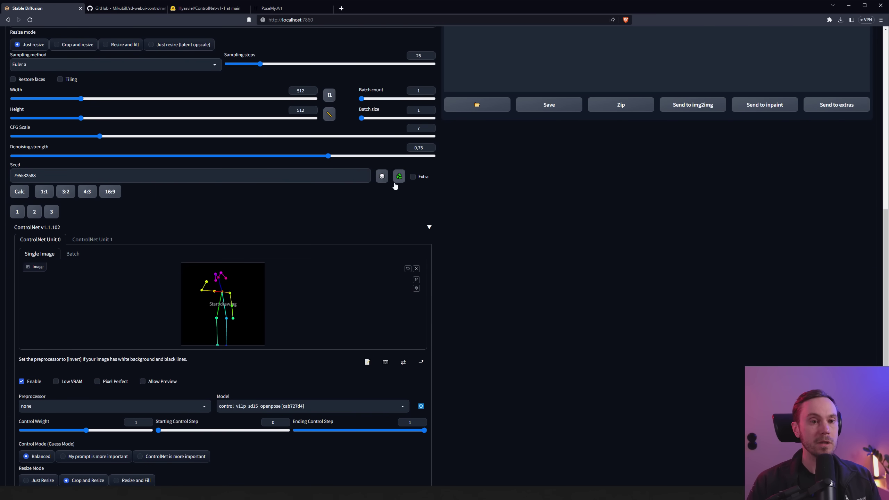
pyautogui.click(382, 176)
pyautogui.scroll(-2, 172, 255)
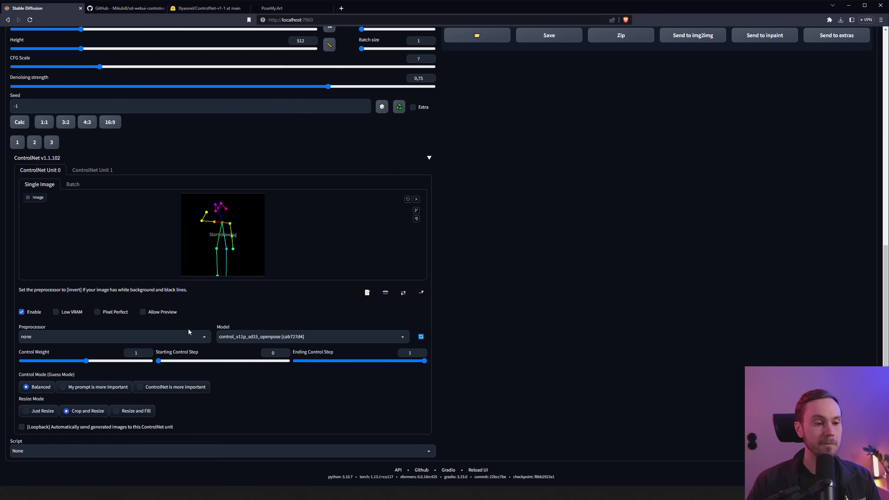
# - Set the img2img output size to 1024 x 1024
pyautogui.scroll(9, 189, 329)
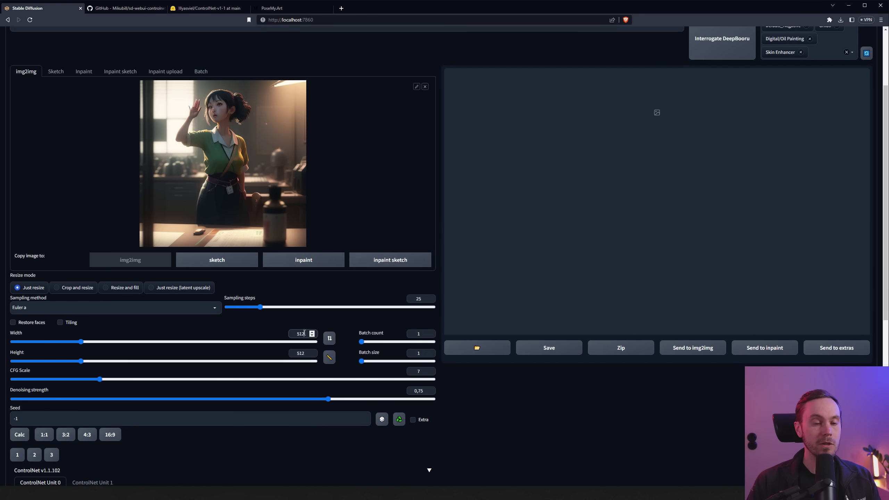
pyautogui.doubleClick(305, 333)
pyautogui.write('1024')
pyautogui.press('Tab')
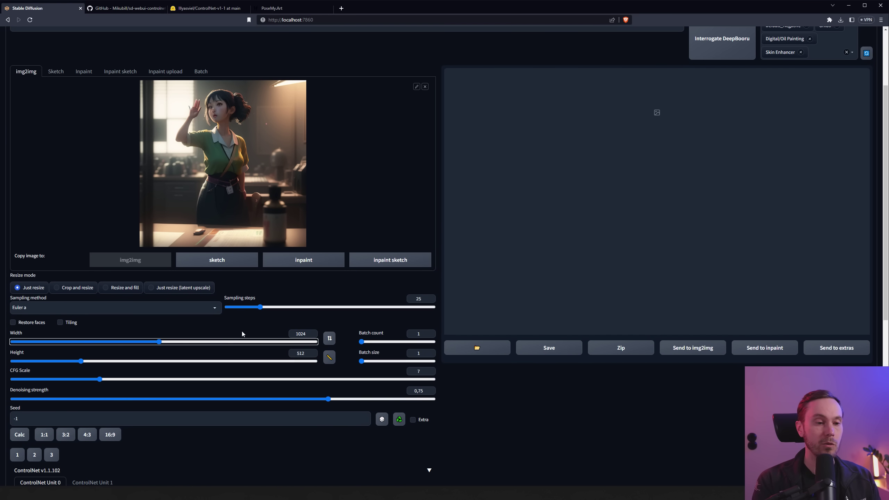
pyautogui.press('Tab')
pyautogui.write('1024')
# - Lower the denoising strength to 0.6 and use the DPM++ 2M Karras sampler with 34 sampling steps
pyautogui.click(311, 400)
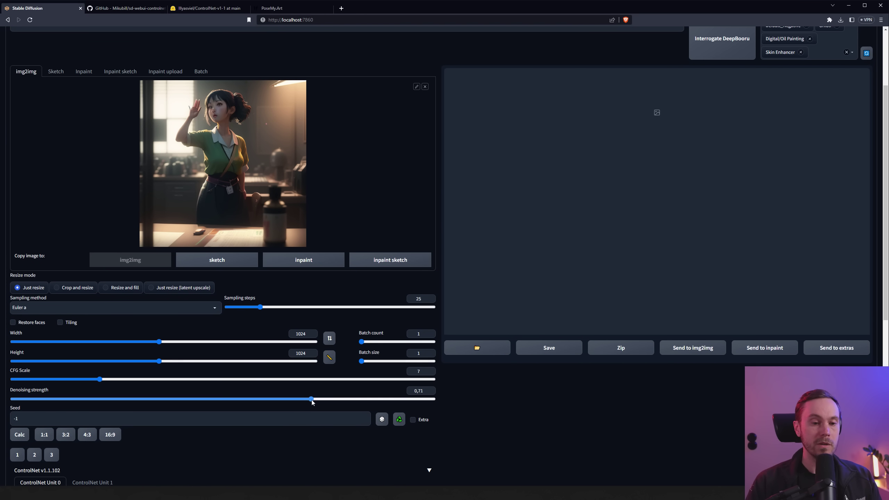
pyautogui.moveTo(312, 403); pyautogui.dragTo(265, 403)
pyautogui.click(215, 310)
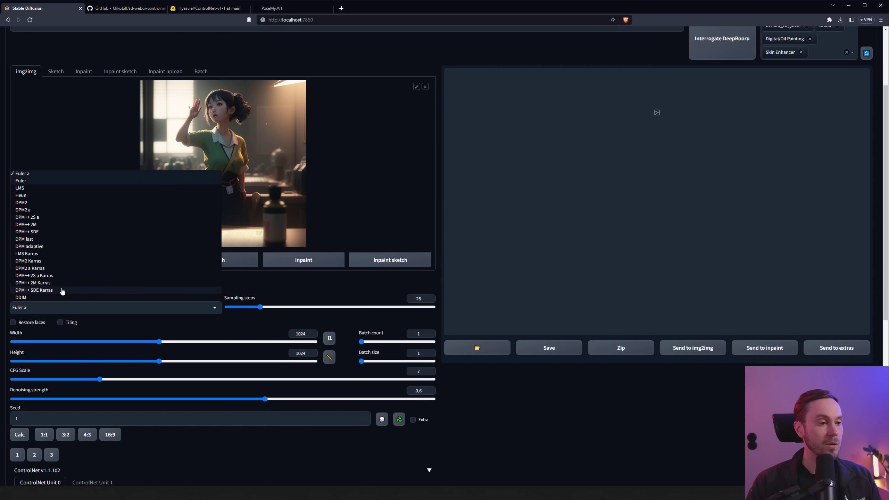
pyautogui.click(50, 284)
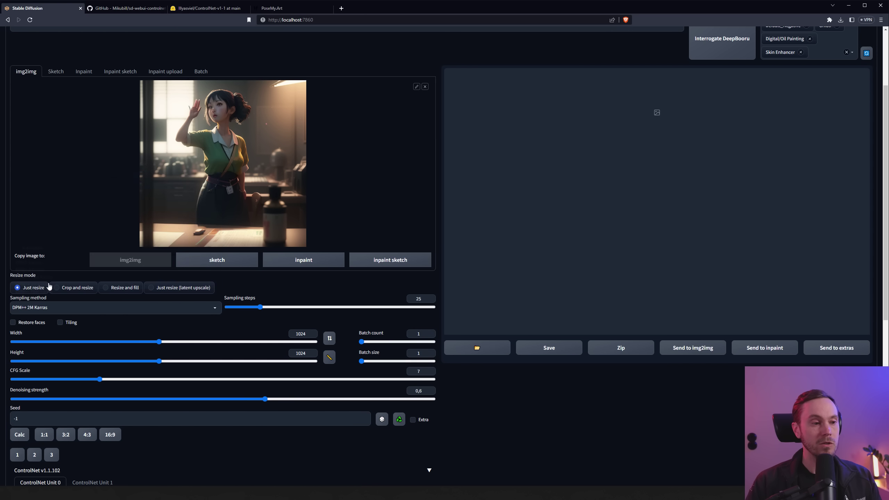
pyautogui.moveTo(260, 307); pyautogui.dragTo(273, 308)
# - Set the batch count to 2 and generate the img2img versions of the waving woman
pyautogui.doubleClick(419, 334)
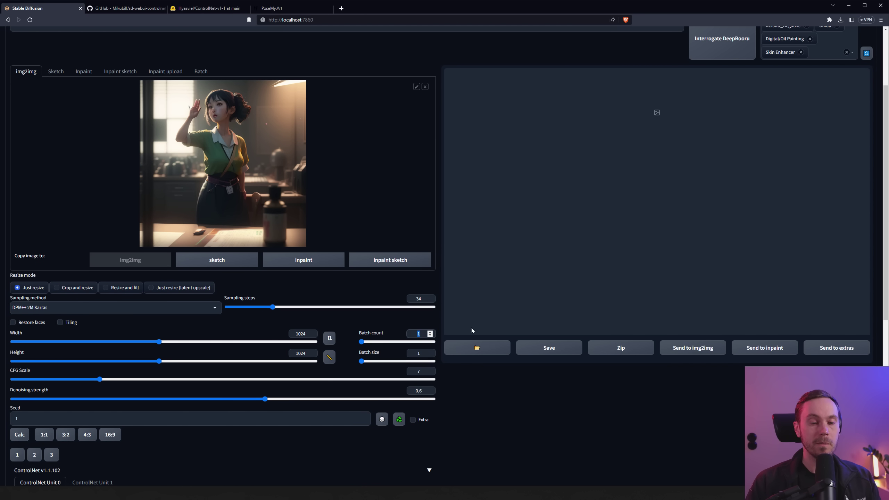
pyautogui.write('2')
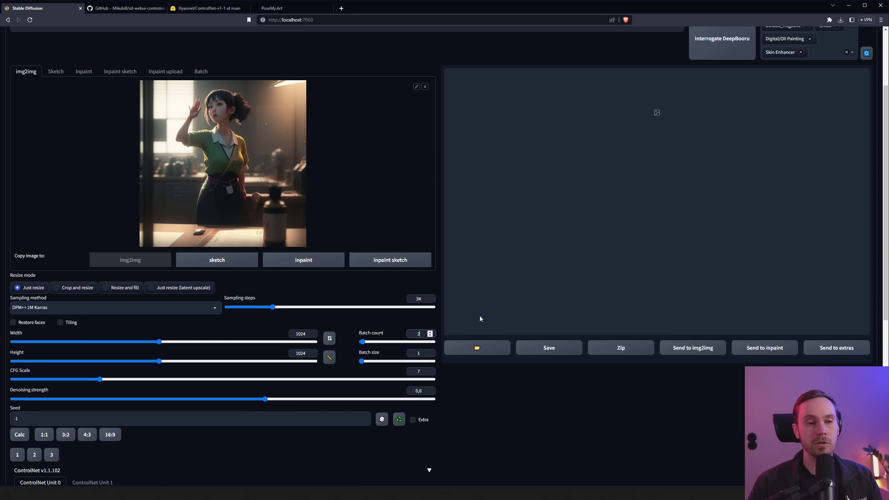
pyautogui.click(539, 393)
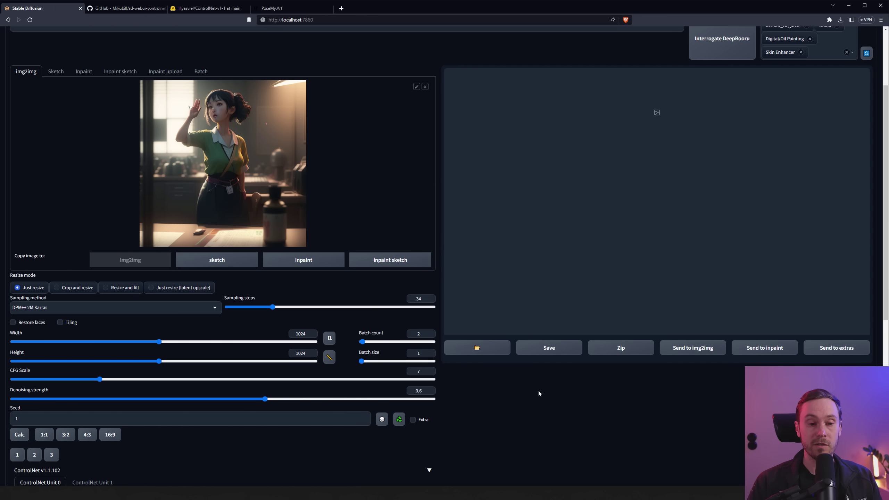
pyautogui.scroll(3, 553, 307)
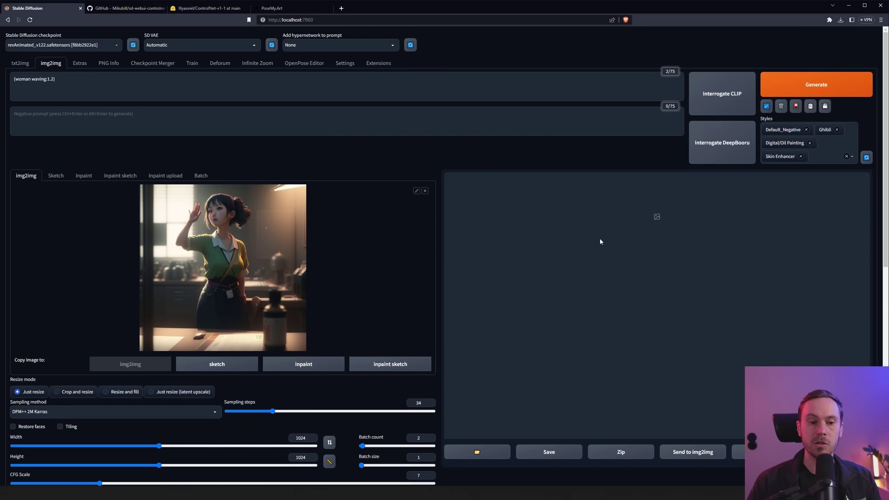
pyautogui.click(799, 87)
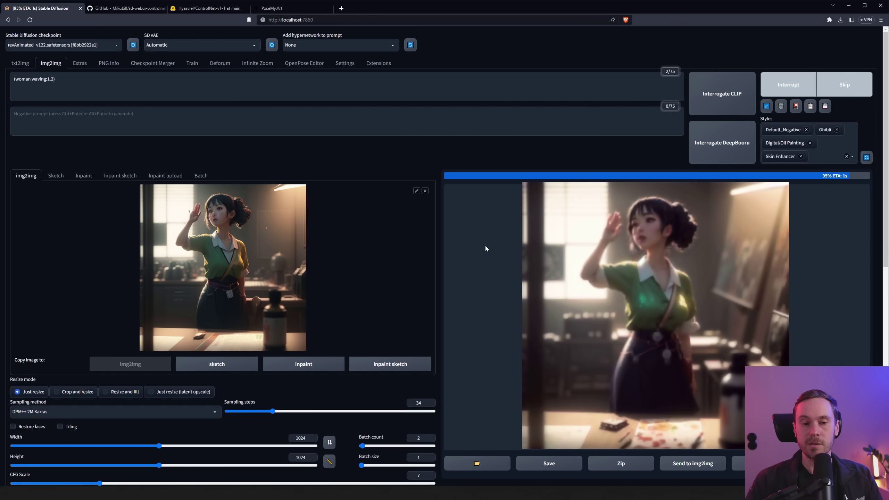
# - View the generated images enlarged and compare the two versions
pyautogui.click(485, 246)
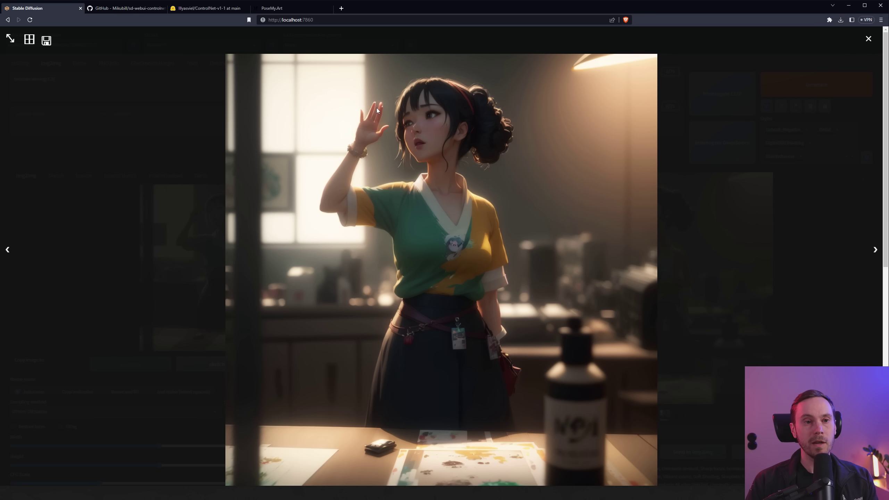
pyautogui.press('Right')
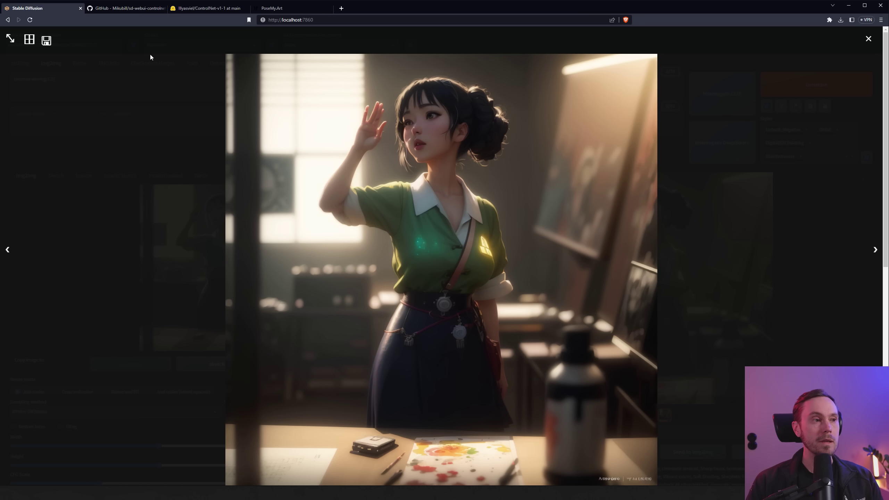
# - Switch to the sd-webui-controlnet GitHub page and read the ControlNet Extension 1.1 new features on model support and High-Res. Fix
pyautogui.click(122, 9)
pyautogui.scroll(-15, 219, 196)
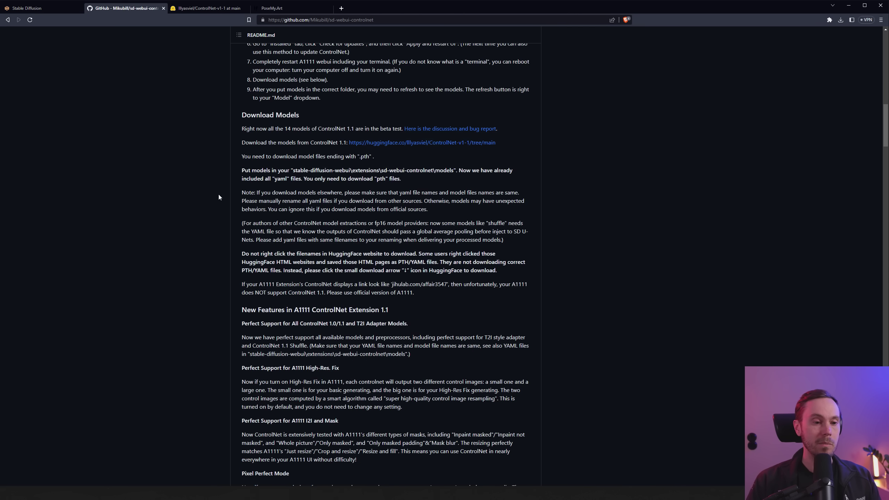
pyautogui.scroll(-1, 219, 197)
pyautogui.moveTo(242, 71); pyautogui.dragTo(390, 72)
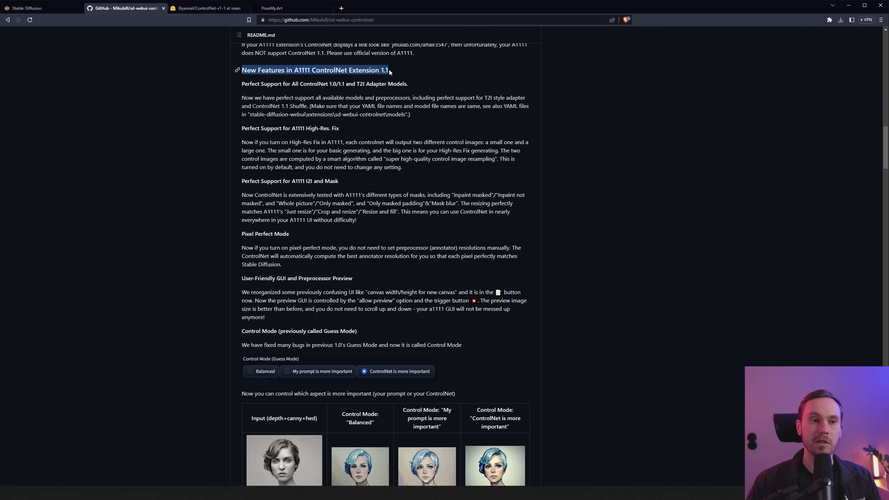
pyautogui.click(339, 72)
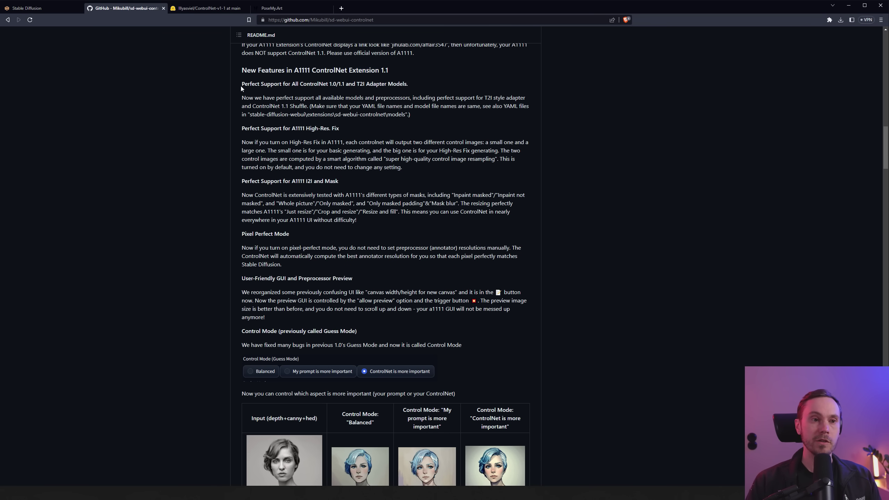
pyautogui.moveTo(241, 84); pyautogui.dragTo(409, 86)
pyautogui.click(387, 85)
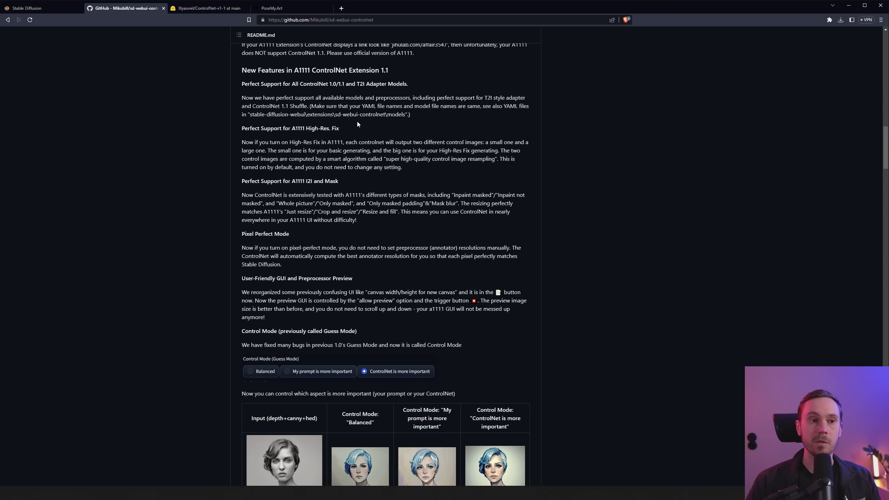
pyautogui.moveTo(241, 129); pyautogui.dragTo(342, 131)
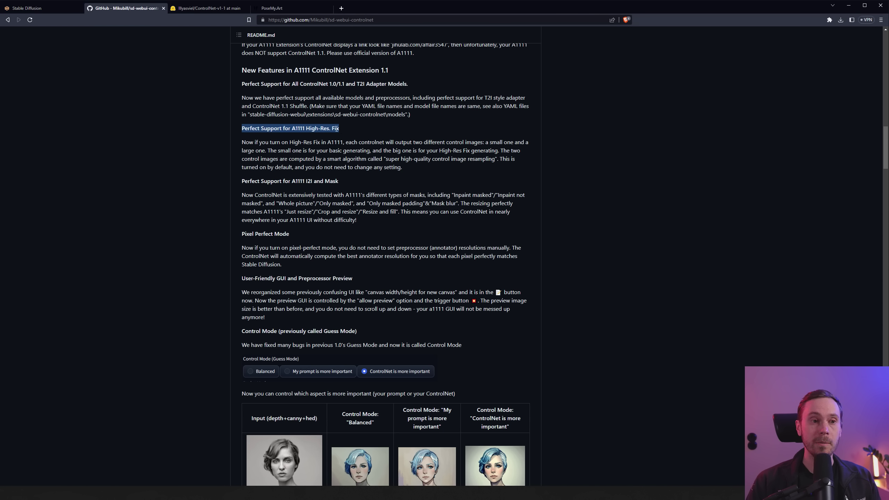
pyautogui.click(336, 129)
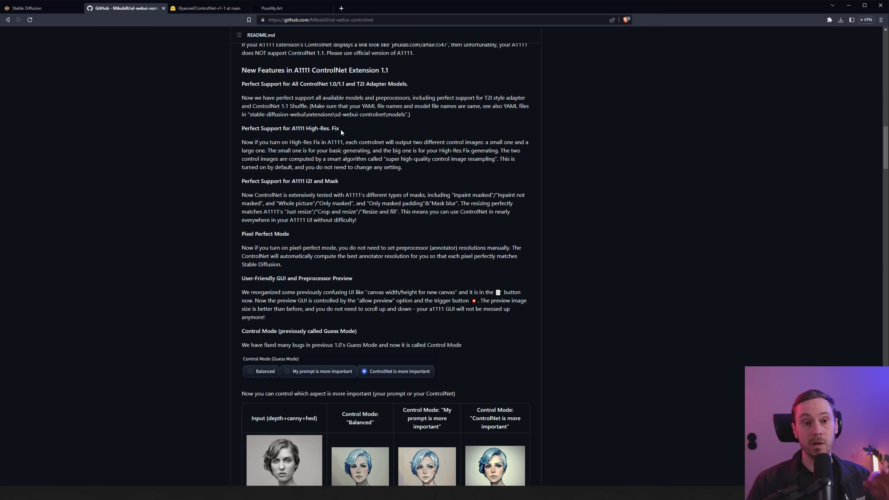
# - Read the README sections on A1111 I2I and Mask support and Pixel Perfect Mode
pyautogui.scroll(-1, 340, 129)
pyautogui.moveTo(242, 147); pyautogui.dragTo(339, 146)
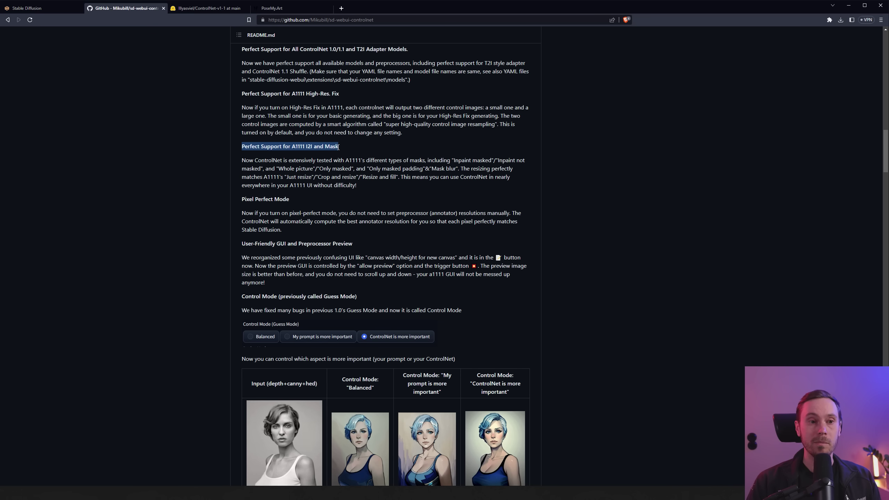
pyautogui.click(333, 148)
pyautogui.scroll(-1, 334, 153)
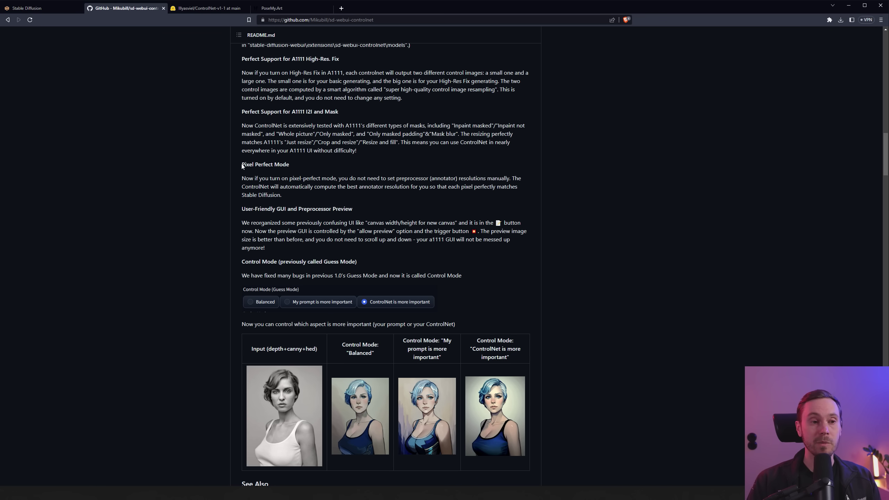
pyautogui.moveTo(242, 166); pyautogui.dragTo(290, 162)
pyautogui.click(290, 161)
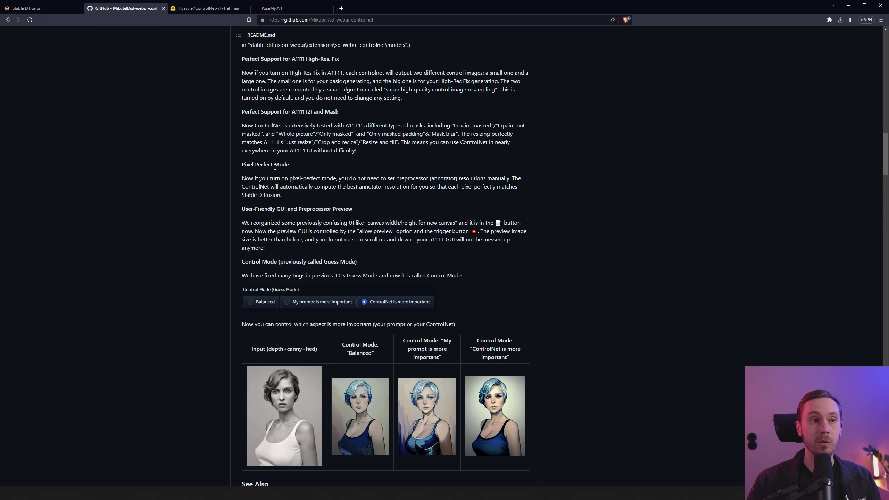
# - Locate the Pixel Perfect option in the ControlNet unit and read its explanation in the sd-webui-controlnet README on GitHub
pyautogui.click(37, 10)
pyautogui.click(99, 165)
pyautogui.scroll(-10, 184, 282)
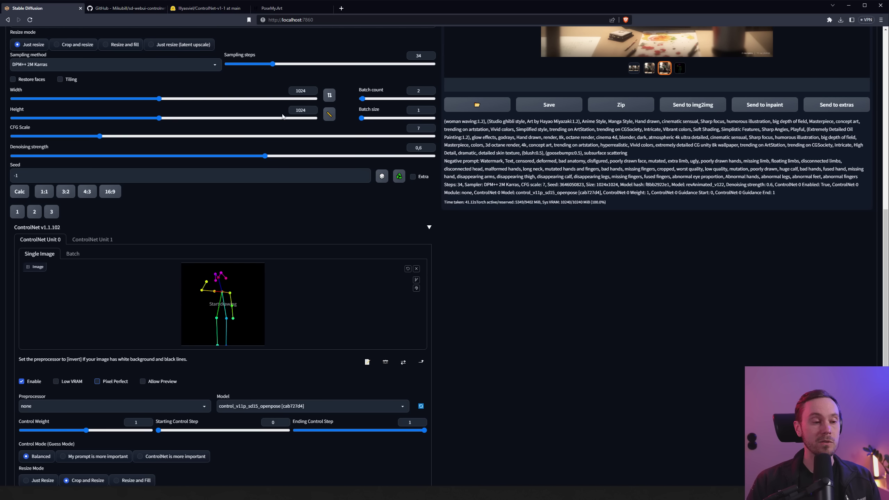
pyautogui.click(138, 10)
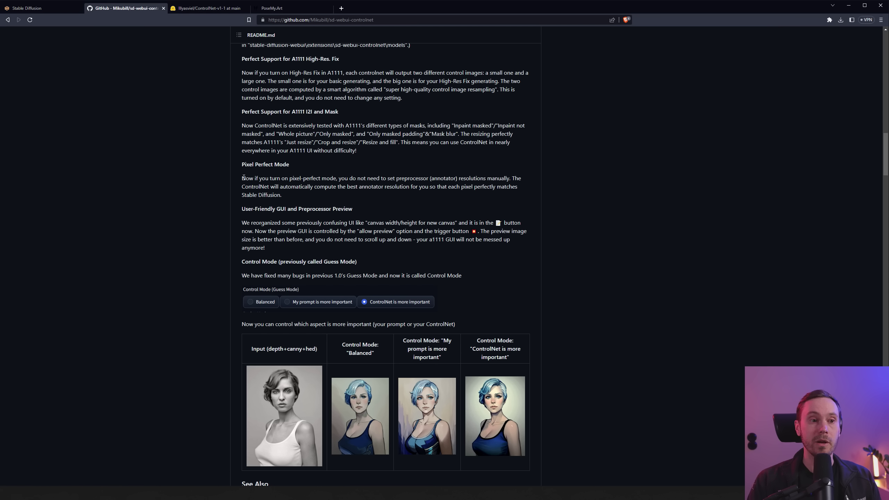
pyautogui.moveTo(242, 179); pyautogui.dragTo(283, 198)
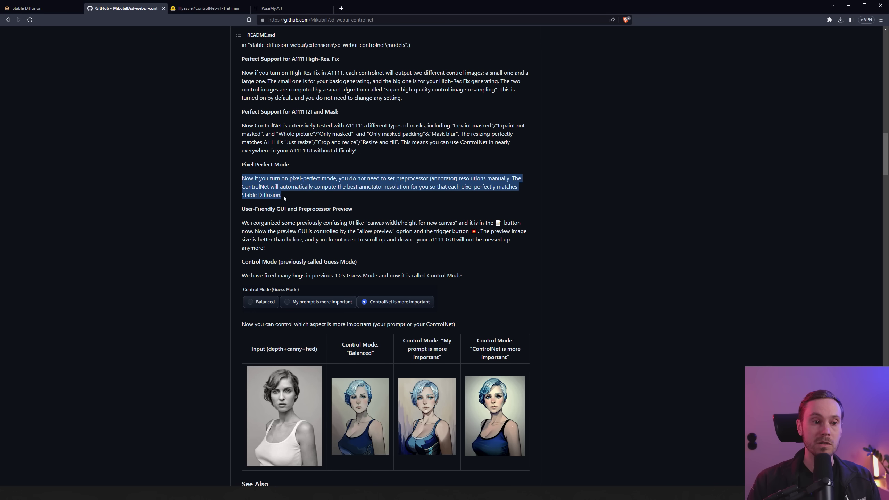
# - Switch back to Stable Diffusion and choose the canny preprocessor for ControlNet Unit 0 in img2img
pyautogui.hotkey('ctrl', '1')
pyautogui.scroll(-2, 263, 244)
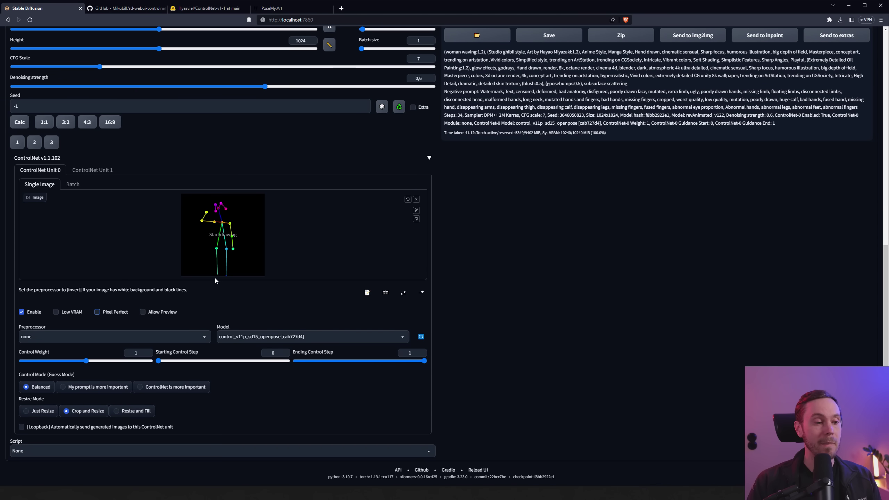
pyautogui.click(123, 332)
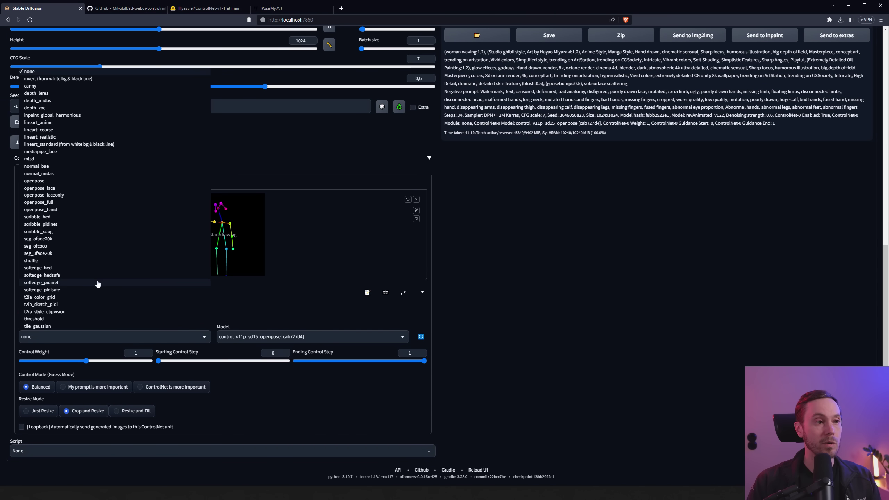
pyautogui.click(40, 88)
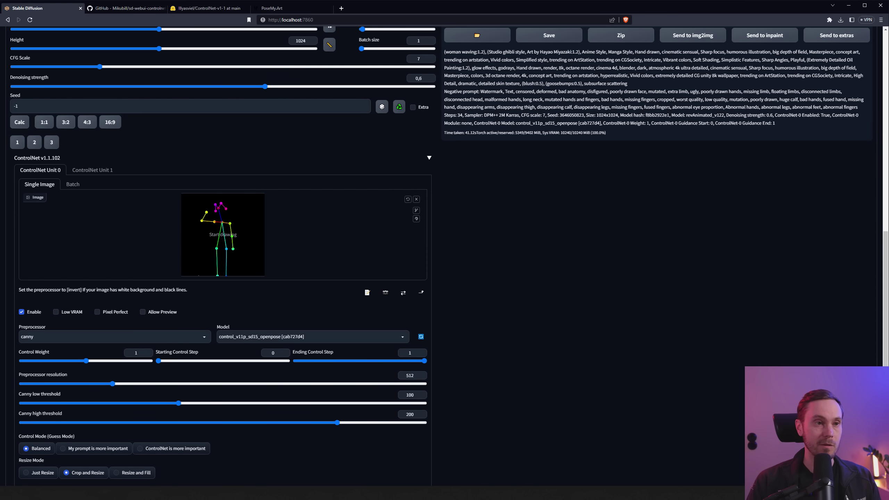
# - Return to the GitHub README and read the sections on the User-Friendly GUI and Preprocessor Preview and on Control Mode
pyautogui.click(130, 2)
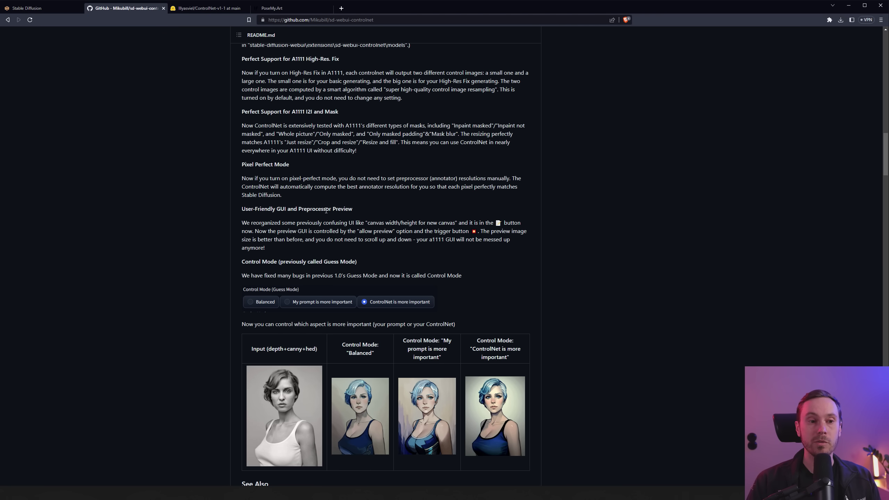
pyautogui.moveTo(242, 222); pyautogui.dragTo(472, 221)
pyautogui.click(386, 224)
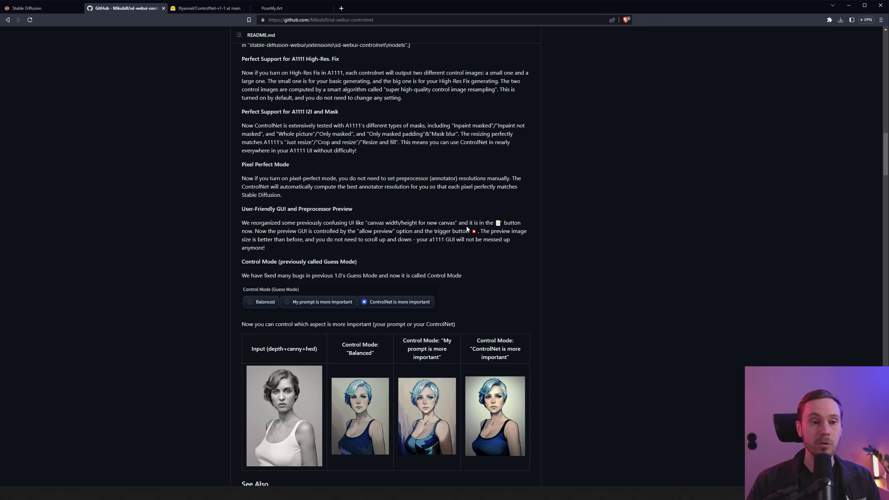
pyautogui.moveTo(461, 219); pyautogui.dragTo(357, 223)
pyautogui.click(322, 226)
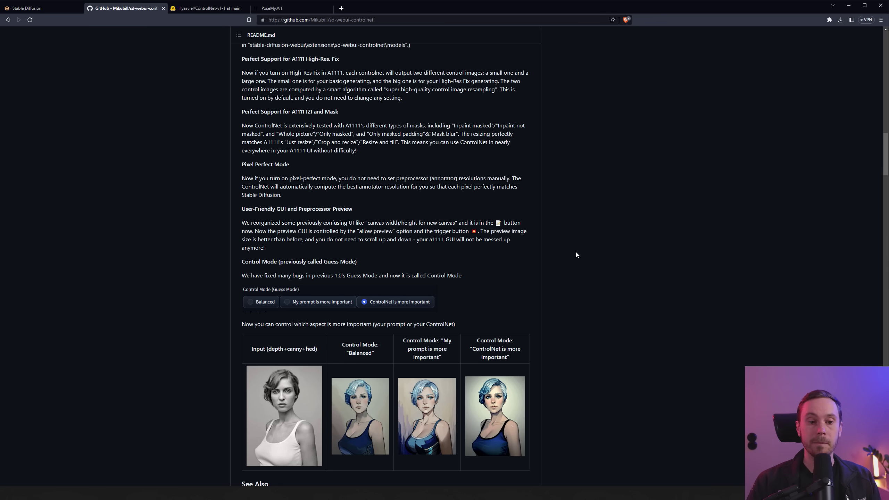
pyautogui.scroll(-3, 577, 255)
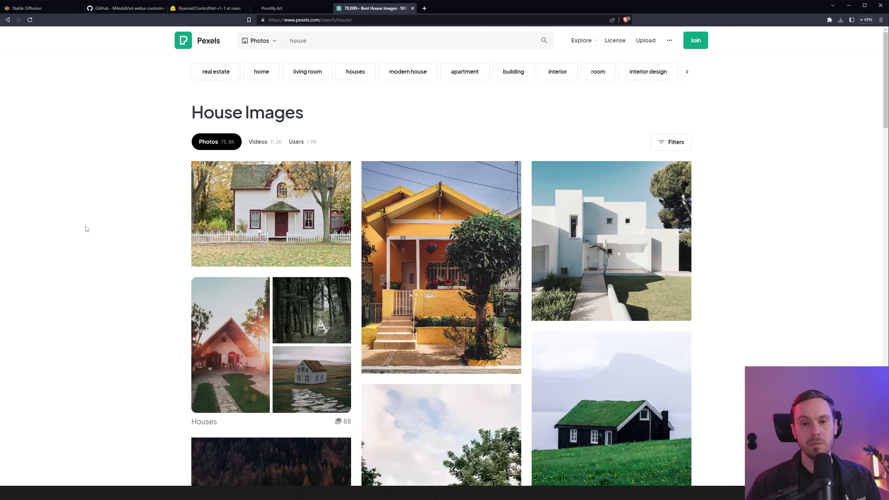
# - Download the white house photo with the picket fence from Pexels and load it into ControlNet Unit 0 in Stable Diffusion's txt2img
pyautogui.moveTo(247, 214)
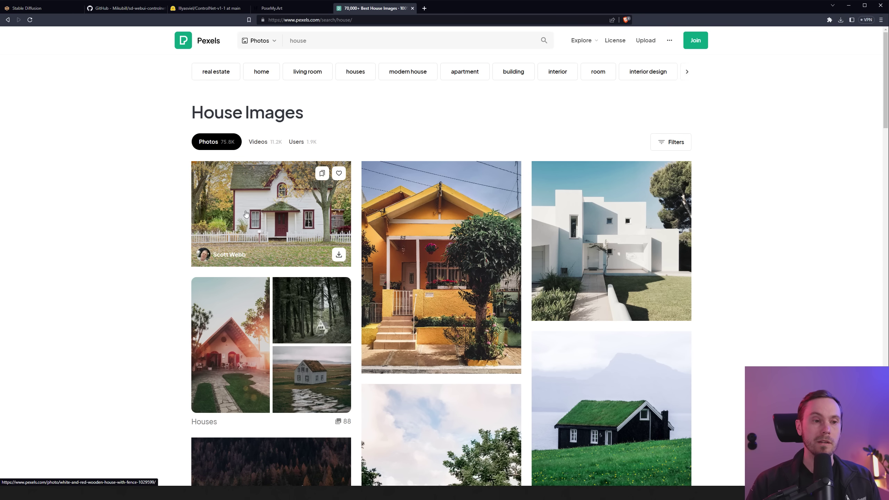
pyautogui.click(339, 255)
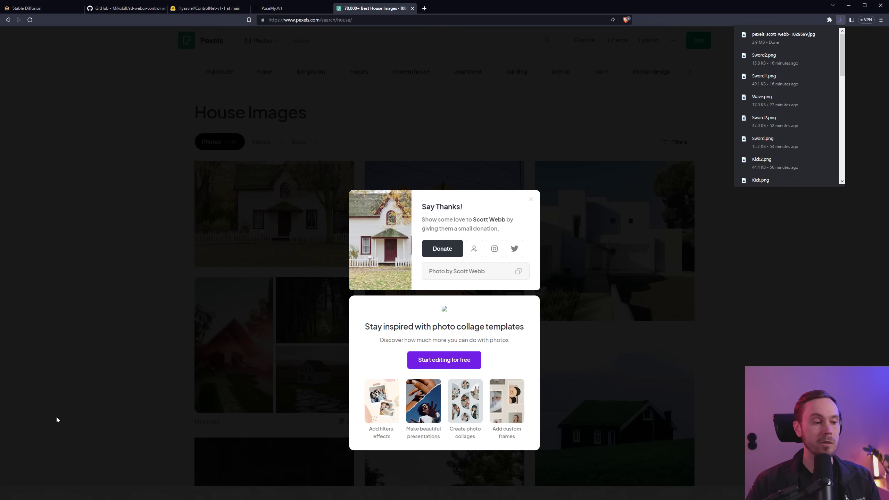
pyautogui.click(27, 8)
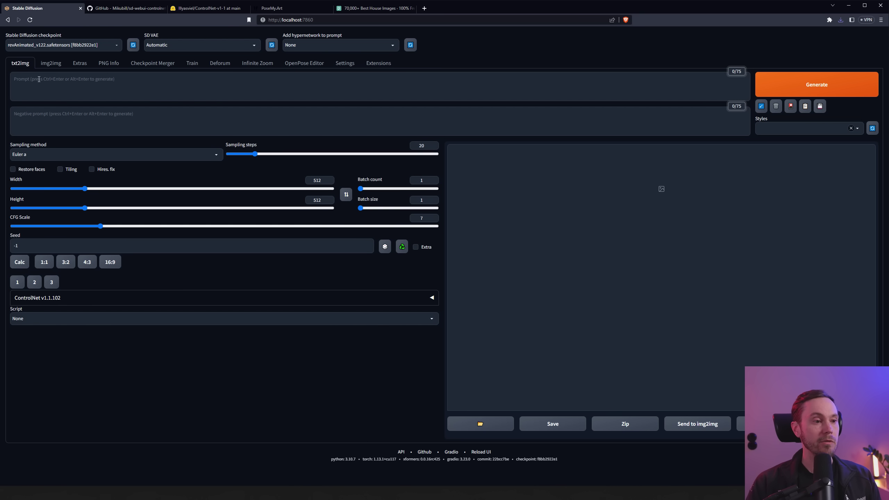
pyautogui.click(99, 304)
pyautogui.moveTo(785, 49); pyautogui.dragTo(153, 370)
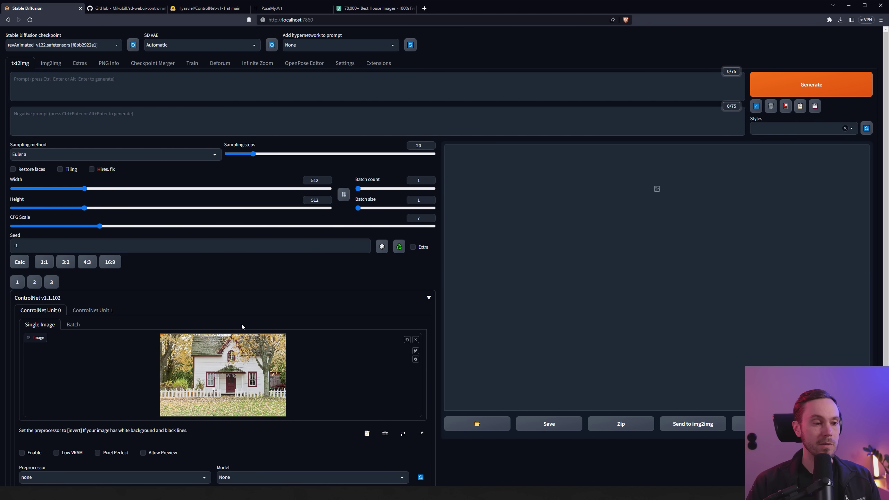
# - Enable ControlNet Unit 0 with the canny preprocessor, Pixel Perfect and the control_v11p_sd15_canny model
pyautogui.scroll(-4, 242, 325)
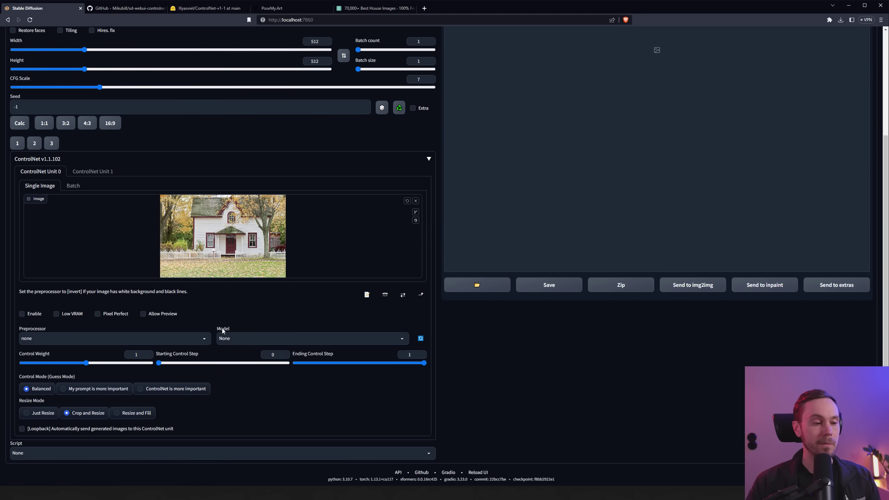
pyautogui.click(111, 339)
pyautogui.click(61, 92)
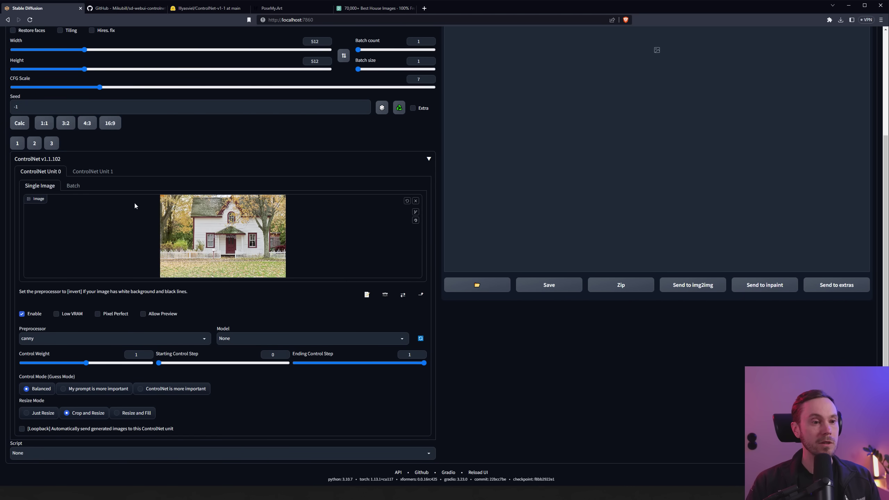
pyautogui.click(99, 315)
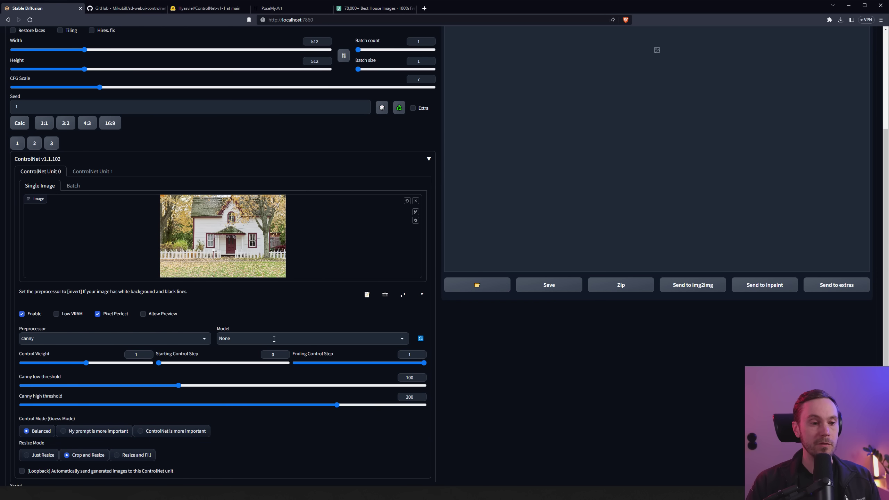
pyautogui.click(254, 339)
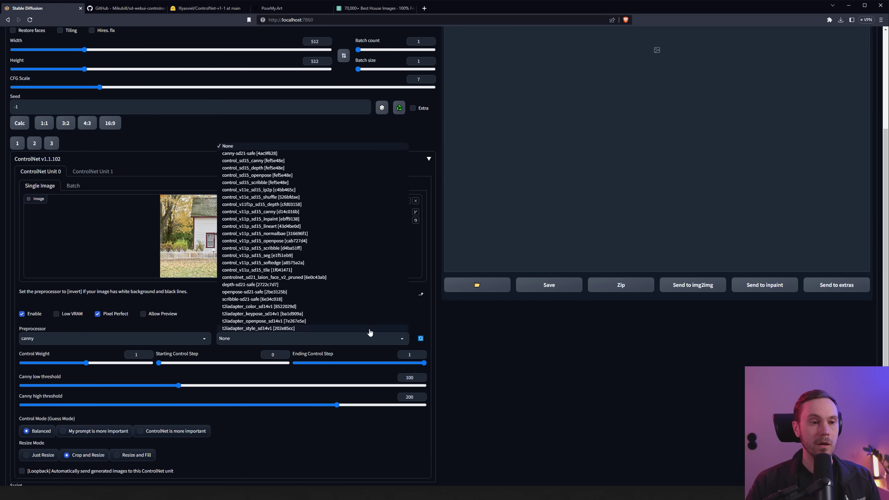
pyautogui.click(279, 212)
# - Enter the prompt "beautiful studio ghibli house in autumn" and weight the whole phrase at 1.3
pyautogui.scroll(4, 70, 84)
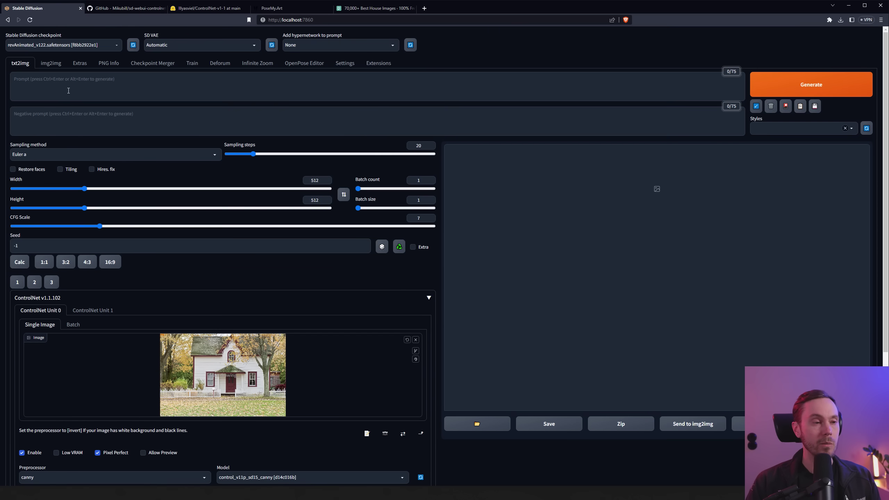
pyautogui.click(69, 84)
pyautogui.write('beautiful studio ghibli')
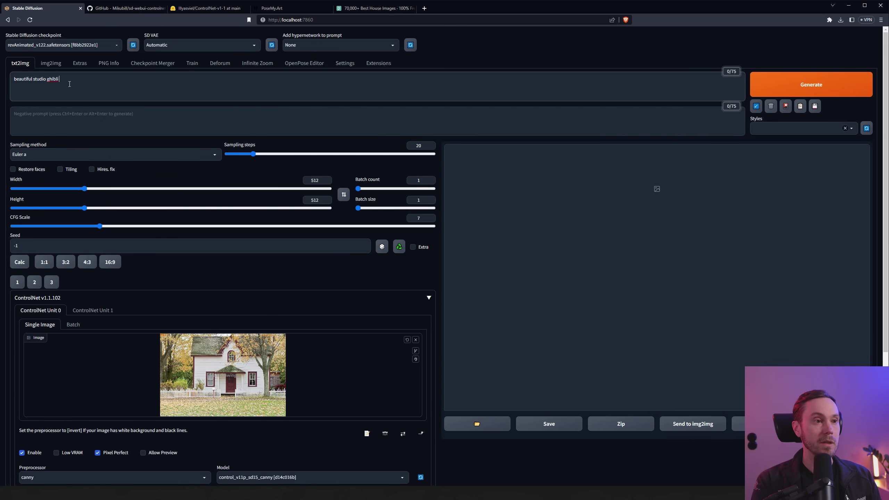
pyautogui.write(' house in a')
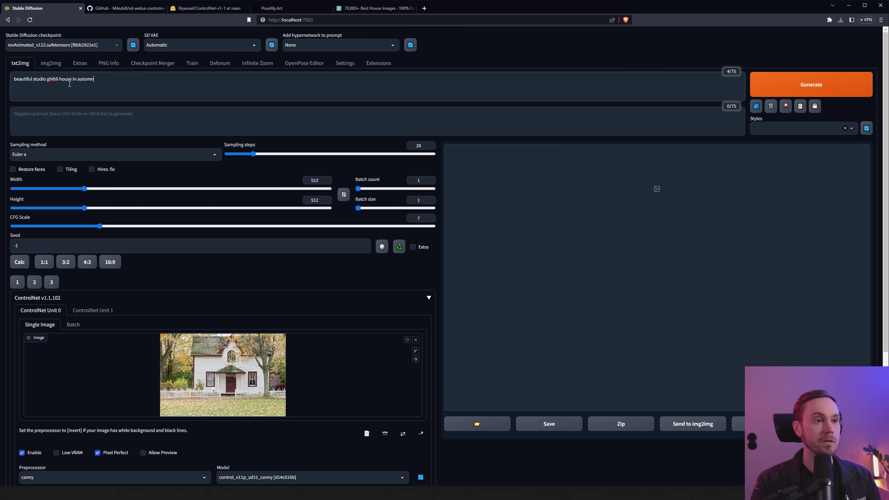
pyautogui.write('utumn')
pyautogui.hotkey('ctrl', 'a')
pyautogui.hotkey('ctrl', 'Up')
pyautogui.hotkey('ctrl', 'Up')
pyautogui.hotkey('ctrl', 'Up')
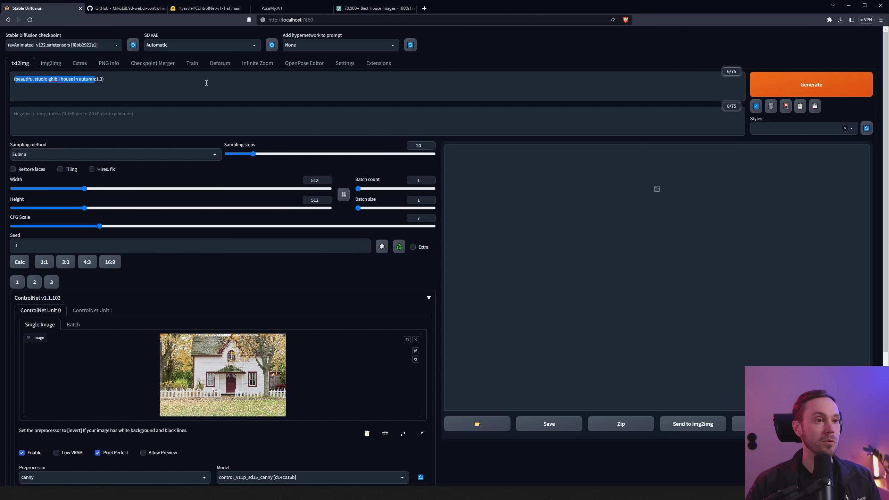
# - Apply the Default_Negative, Ghibli and Digital/Oil Painting styles to the txt2img prompt
pyautogui.click(858, 154)
pyautogui.click(802, 128)
pyautogui.click(773, 145)
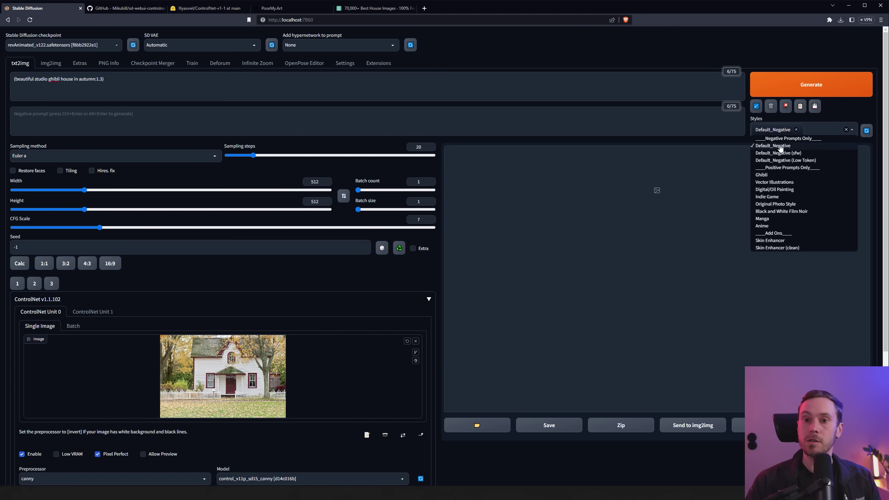
pyautogui.click(775, 175)
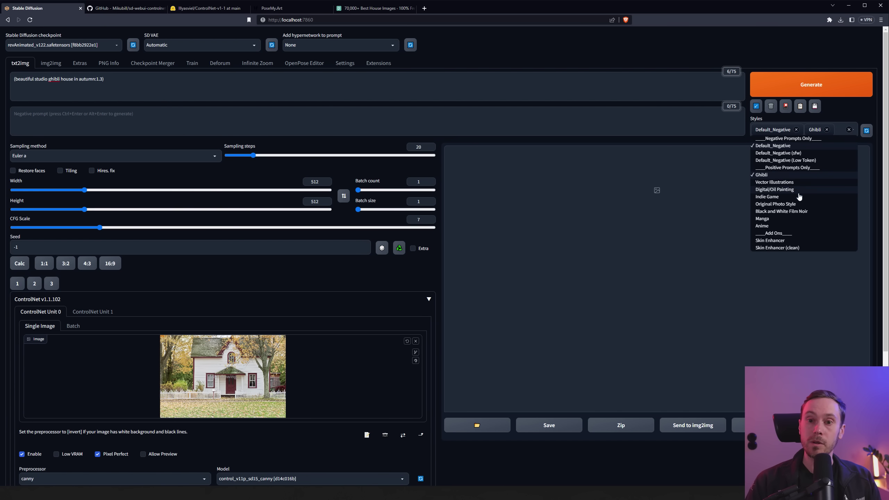
pyautogui.click(781, 190)
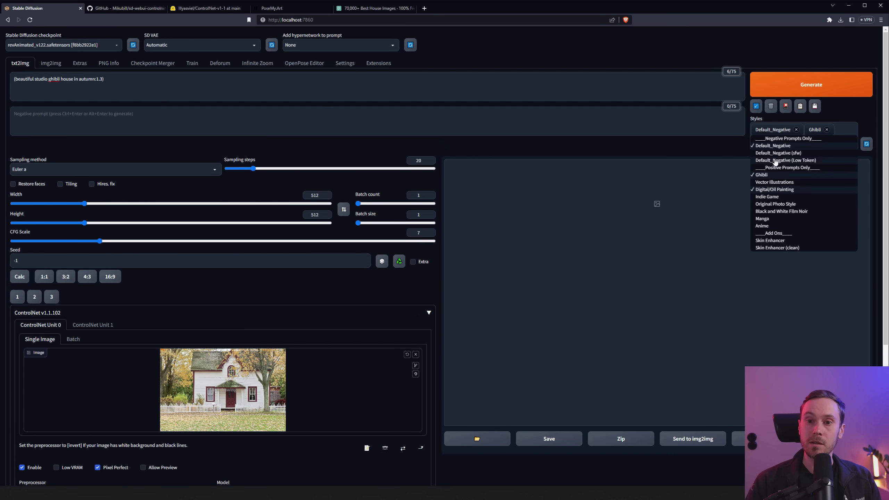
pyautogui.click(688, 144)
# - Set the batch count to 4 and the sampling steps to 25, and generate the house images
pyautogui.doubleClick(420, 195)
pyautogui.write('4')
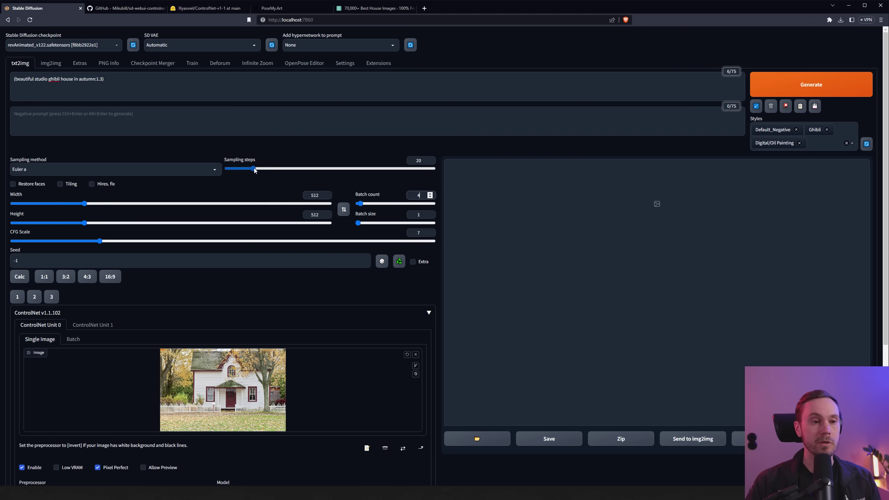
pyautogui.doubleClick(420, 160)
pyautogui.write('25')
pyautogui.hotkey('ctrl', 'Return')
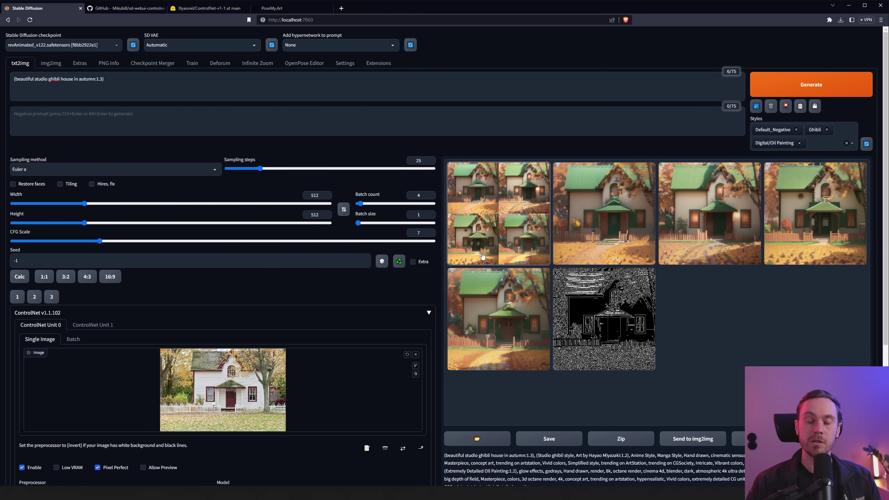
# - View the canny edge map and examine the grid of generated houses enlarged
pyautogui.click(602, 305)
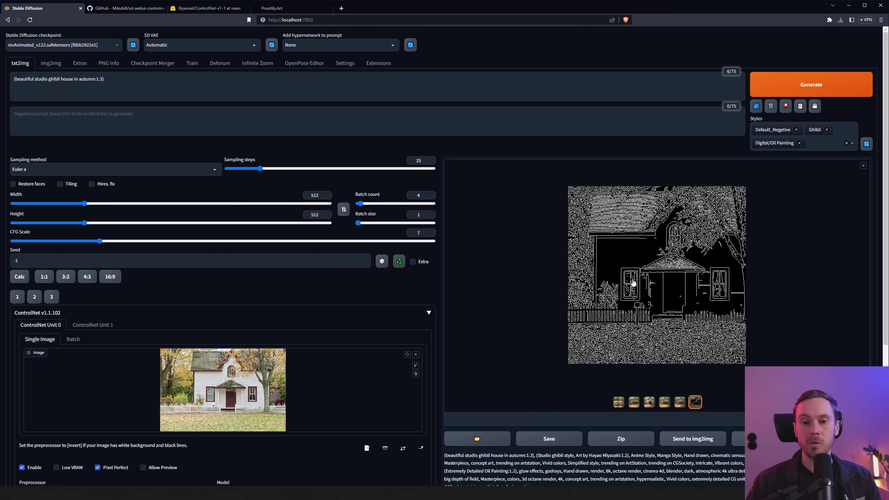
pyautogui.click(619, 402)
pyautogui.click(655, 241)
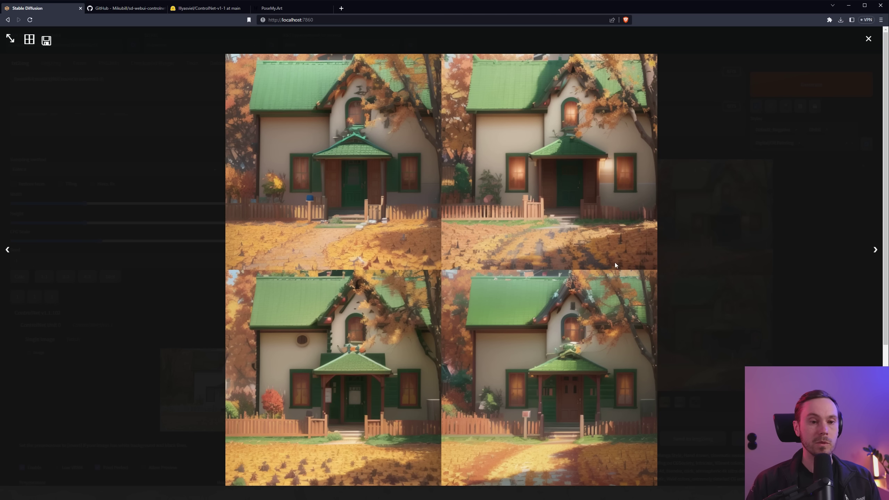
pyautogui.click(653, 238)
# - Send the first generated house image to img2img and set the output size to 1024 by 1024
pyautogui.click(634, 403)
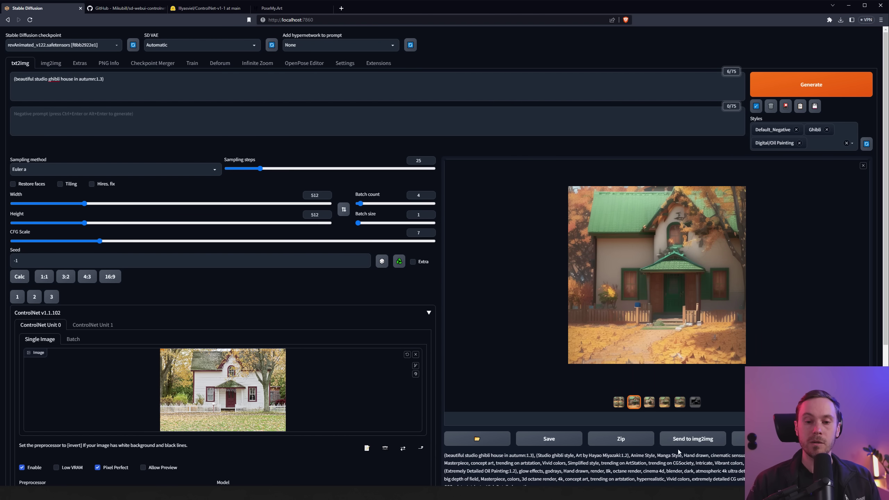
pyautogui.click(683, 440)
pyautogui.doubleClick(291, 410)
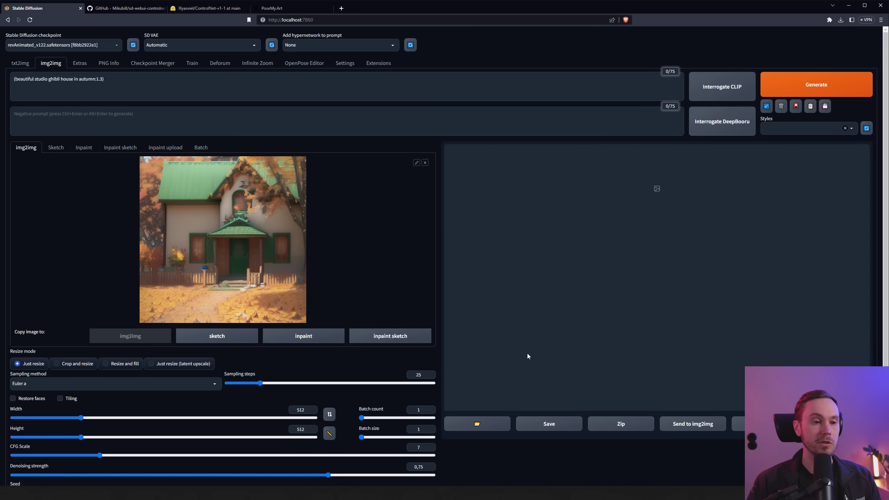
pyautogui.write('1024')
pyautogui.press('Tab')
pyautogui.write('1024')
# - Set the img2img sampling method to DPM++ 2M Karras and the sampling steps to 34
pyautogui.click(115, 383)
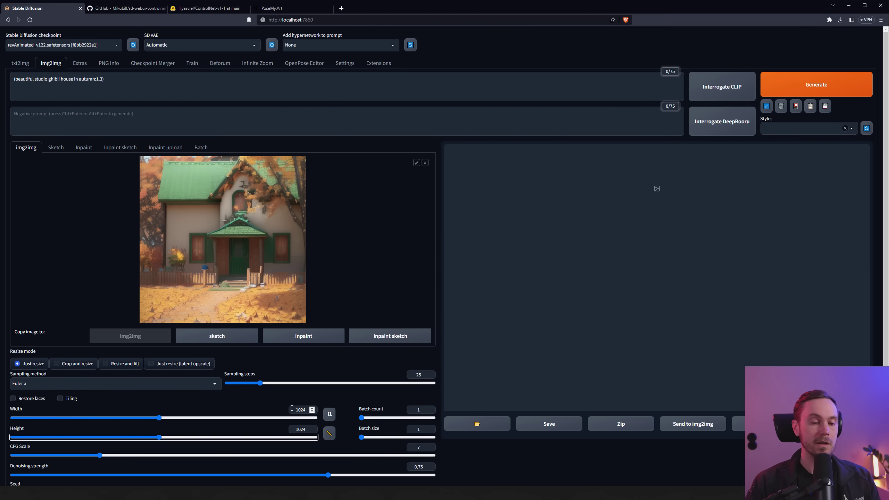
pyautogui.click(52, 438)
pyautogui.click(269, 383)
# - Apply the Default_Negative, Ghibli and Digital/Oil Painting styles to the img2img prompt
pyautogui.click(802, 129)
pyautogui.click(783, 145)
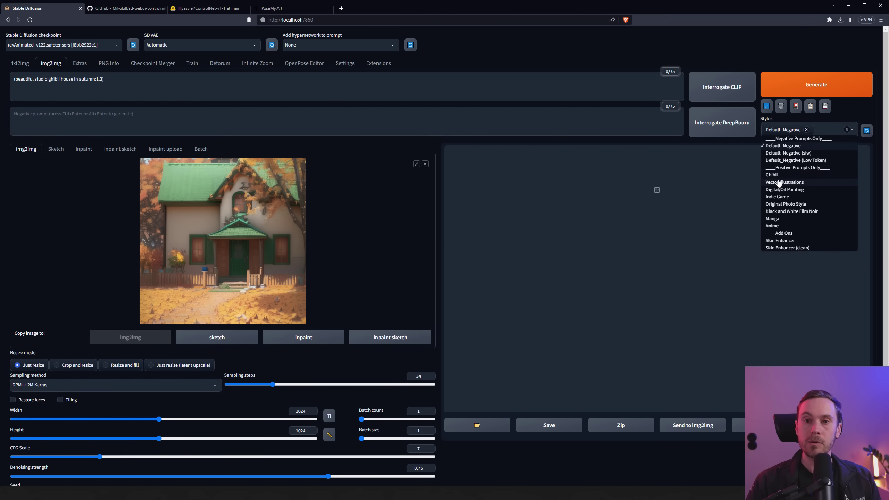
pyautogui.click(772, 174)
pyautogui.click(785, 190)
pyautogui.click(386, 126)
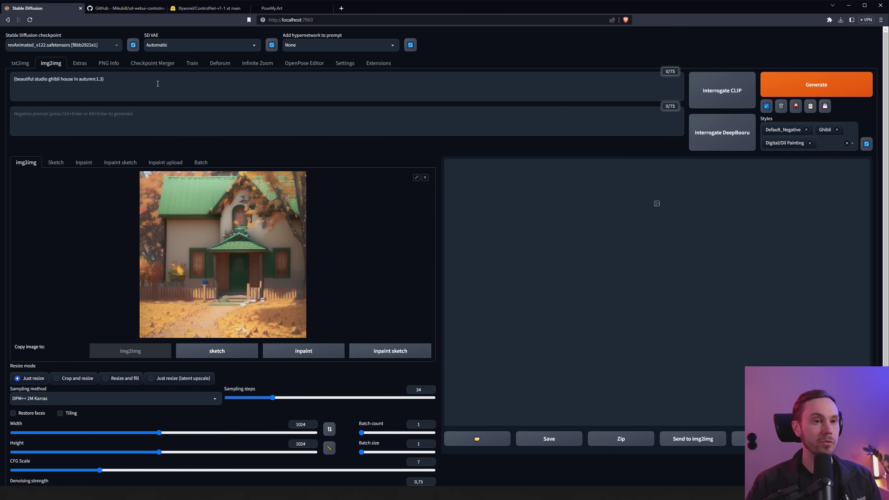
pyautogui.scroll(-4, 303, 357)
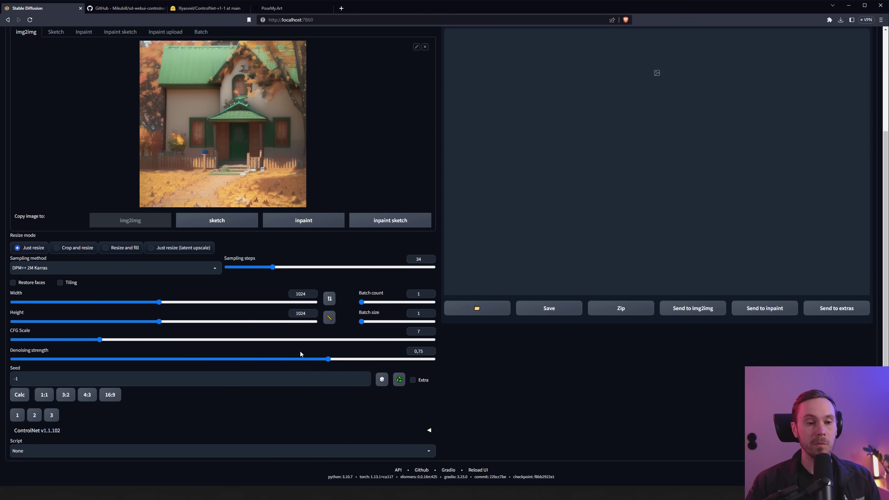
# - Set the denoising strength to 0.63 and generate the img2img version of the house
pyautogui.moveTo(300, 354); pyautogui.dragTo(277, 355)
pyautogui.scroll(4, 573, 338)
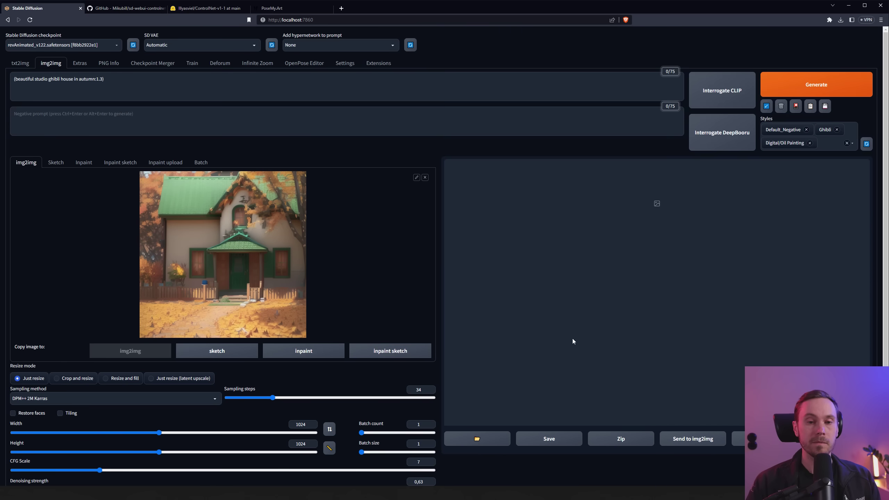
pyautogui.click(817, 84)
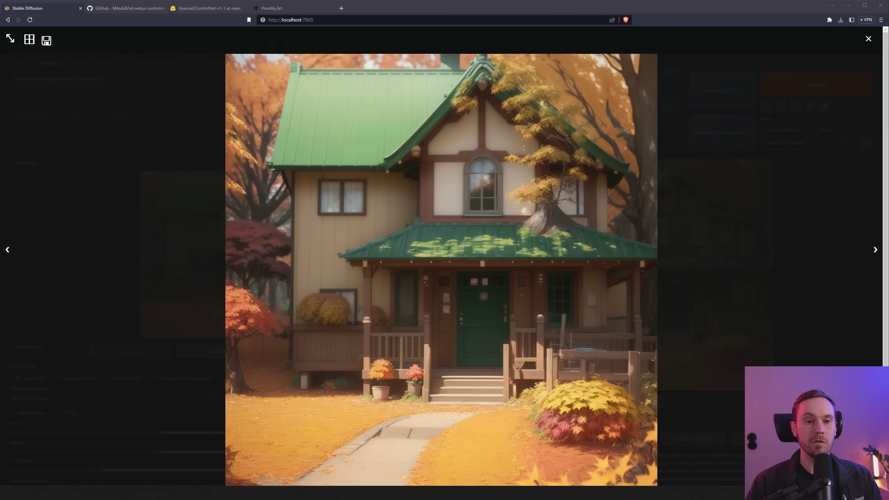
# - Compare the enlarged img2img result with the original house photo, and close both views
pyautogui.moveTo(0, 106); pyautogui.dragTo(87, 38)
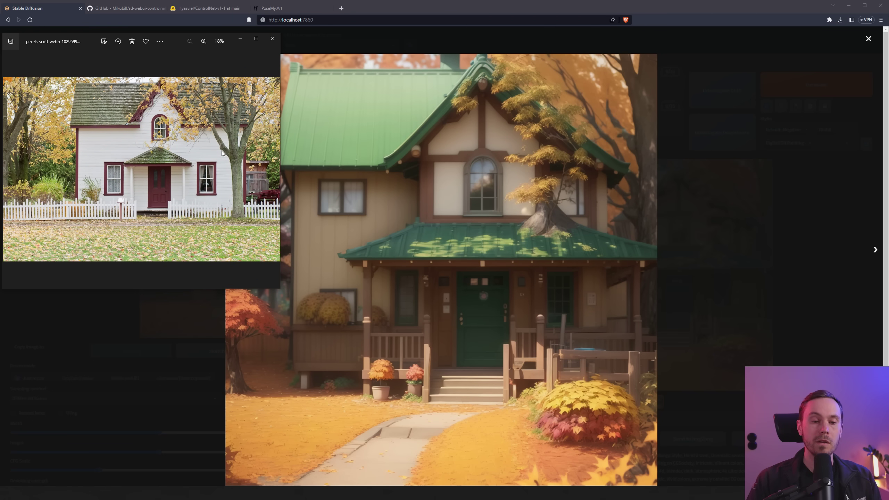
pyautogui.click(270, 43)
pyautogui.click(698, 67)
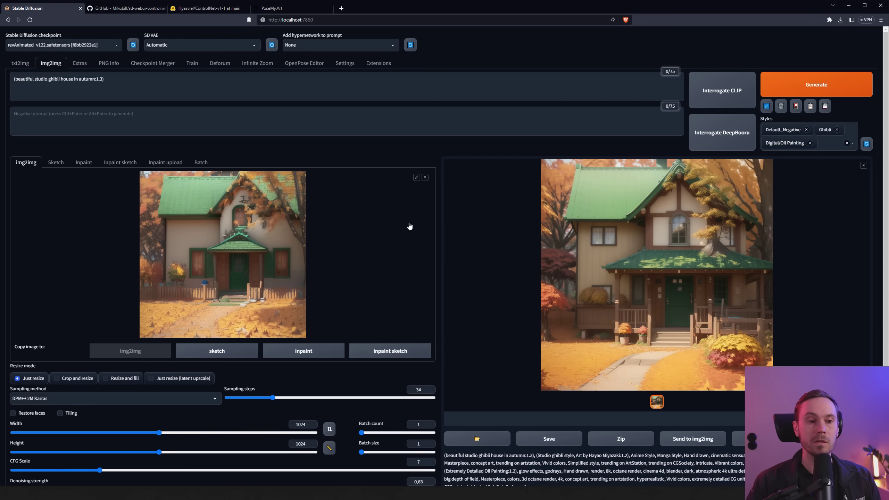
# - Switch to PoseMy.Art and load the premade scene of a running figure carrying a sword and shield
pyautogui.scroll(-4, 373, 297)
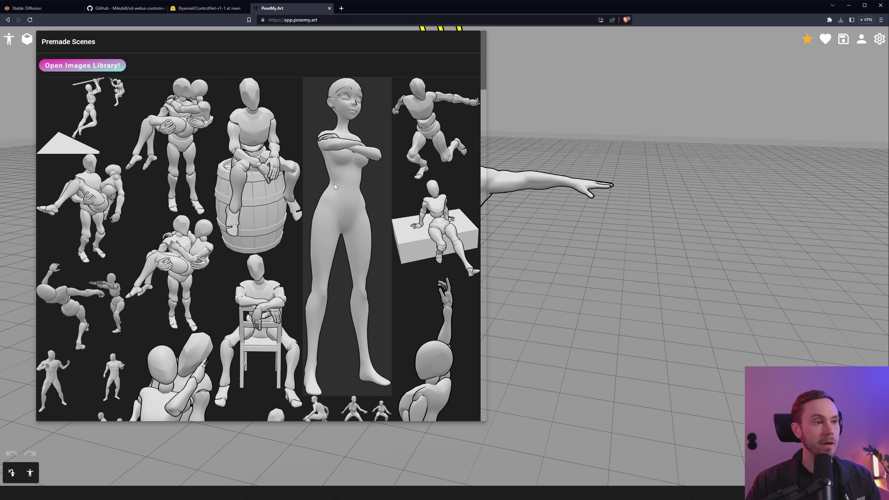
pyautogui.scroll(-6, 335, 183)
pyautogui.moveTo(487, 110); pyautogui.dragTo(502, 240)
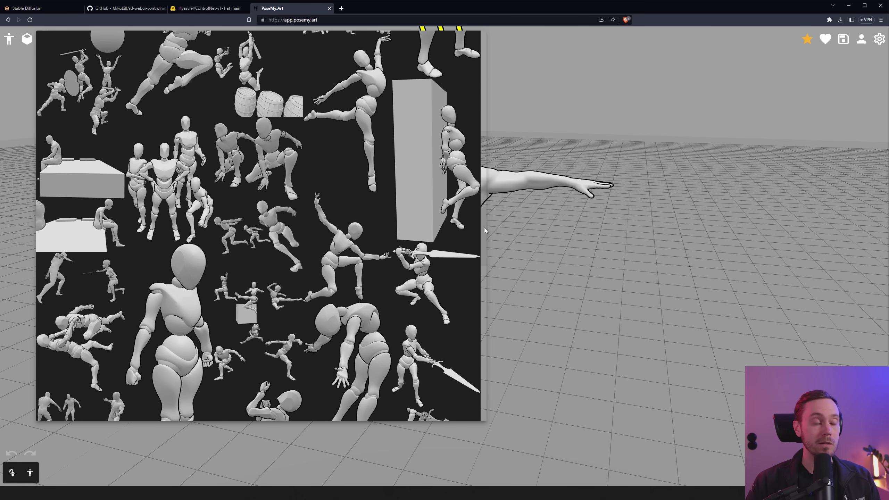
pyautogui.moveTo(486, 230); pyautogui.dragTo(493, 328)
pyautogui.click(470, 189)
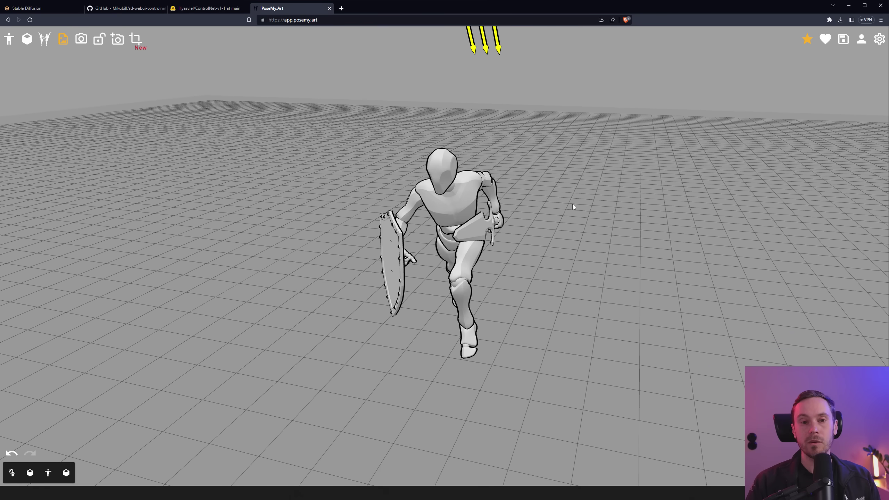
# - View the running mannequin from the side and select its front knee joint for posing
pyautogui.moveTo(470, 188); pyautogui.dragTo(553, 280)
pyautogui.click(519, 235)
pyautogui.click(413, 275)
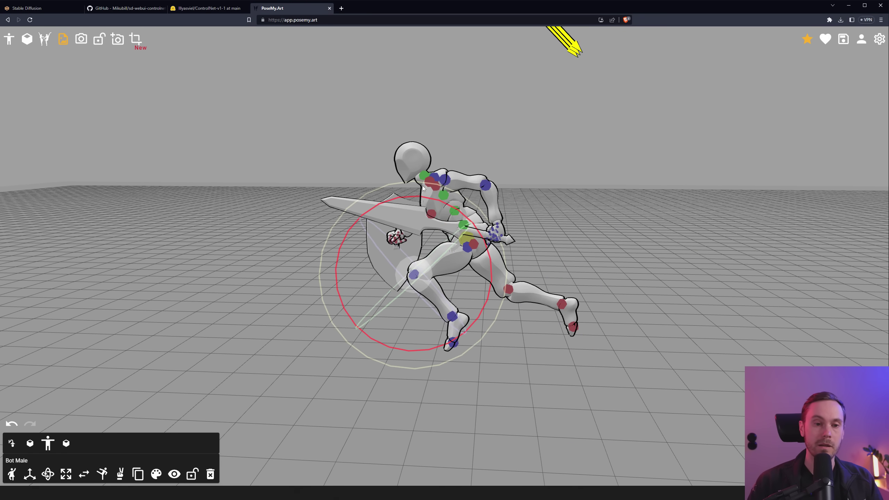